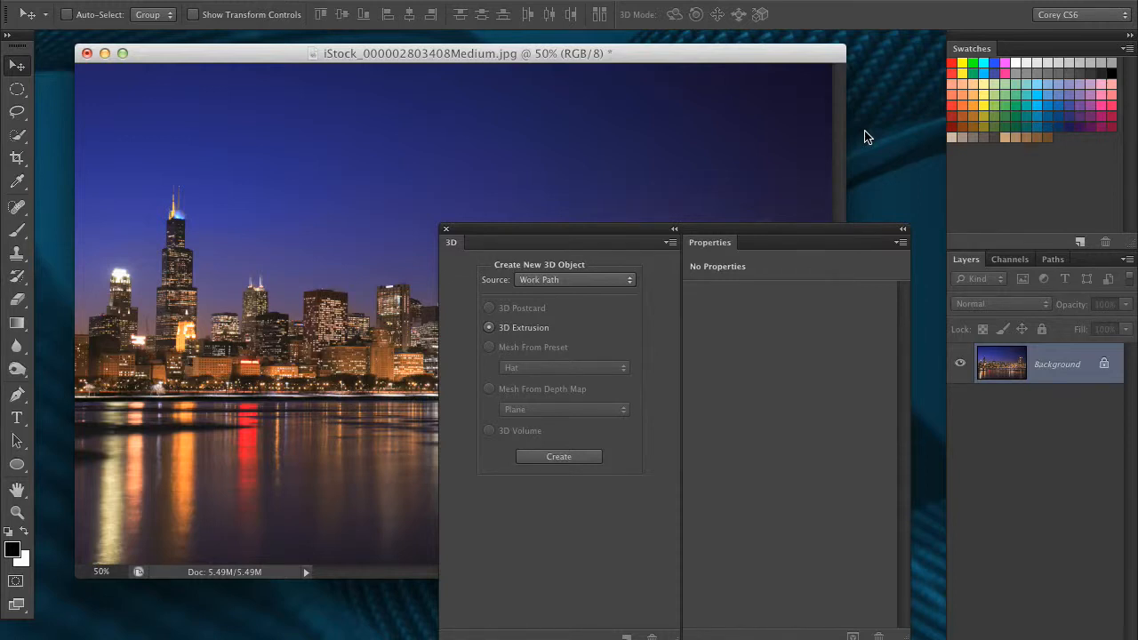
Add the text CHICAGO in white Futura Bold on the water below the skyline
{"action": "left_click_drag", "start_coordinate": [666, 229], "coordinate": [641, 240]}
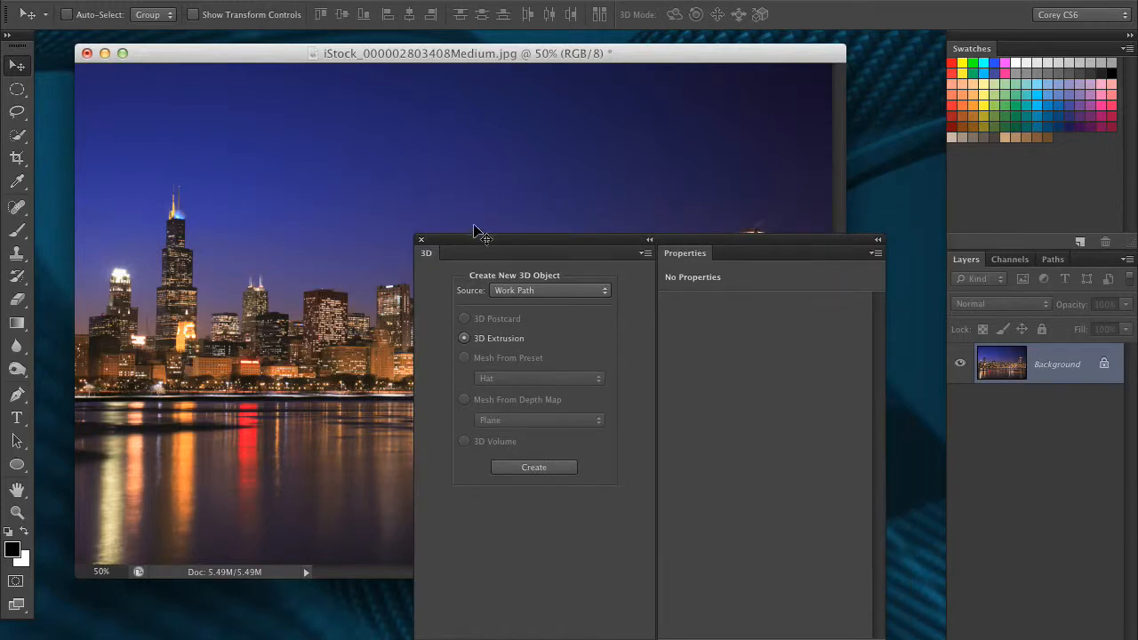
{"action": "left_click_drag", "start_coordinate": [476, 233], "coordinate": [728, 583]}
{"action": "key", "text": "t"}
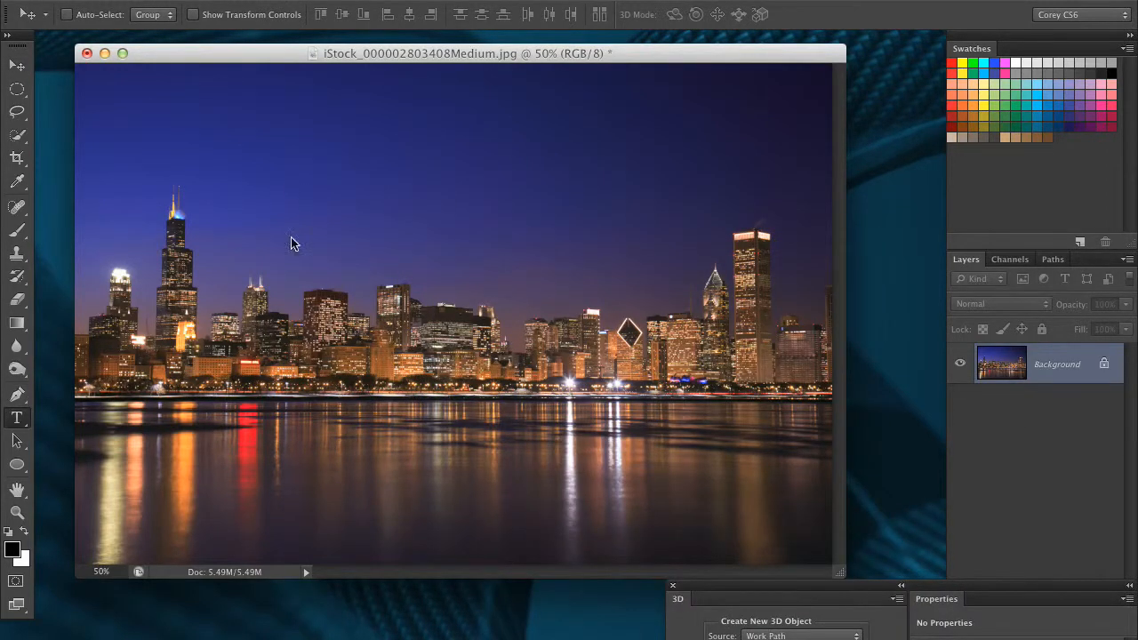
{"action": "left_click", "coordinate": [242, 416]}
{"action": "type", "text": "CHICAGO"}
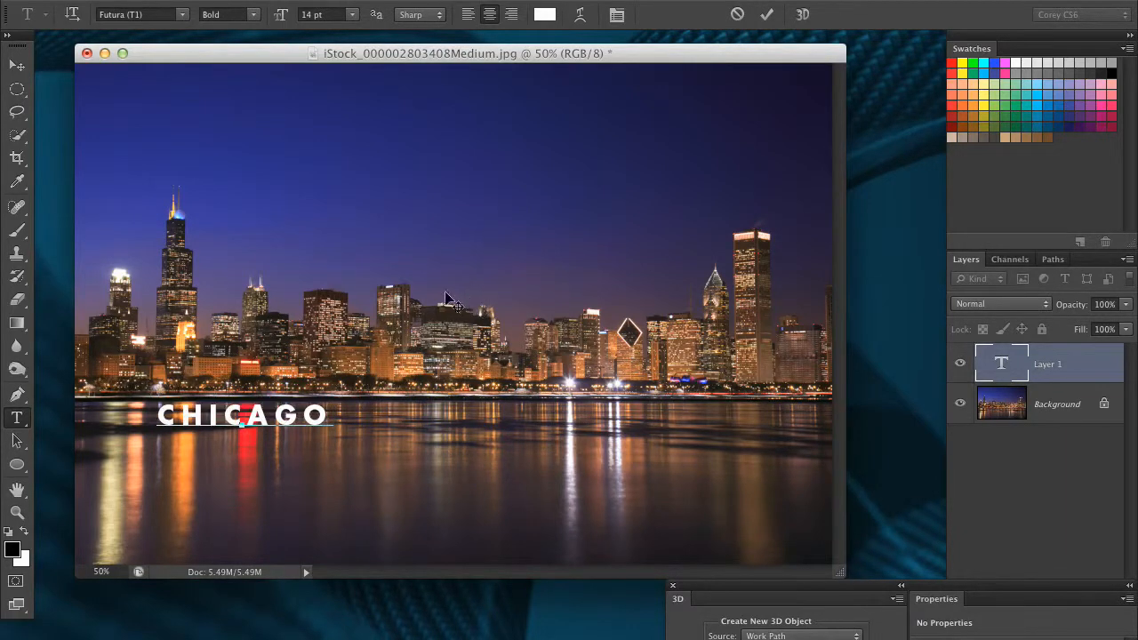
Scale the CHICAGO text up to span most of the image width and place it across the shoreline
{"action": "left_click", "coordinate": [17, 65]}
{"action": "key", "text": "ctrl+t"}
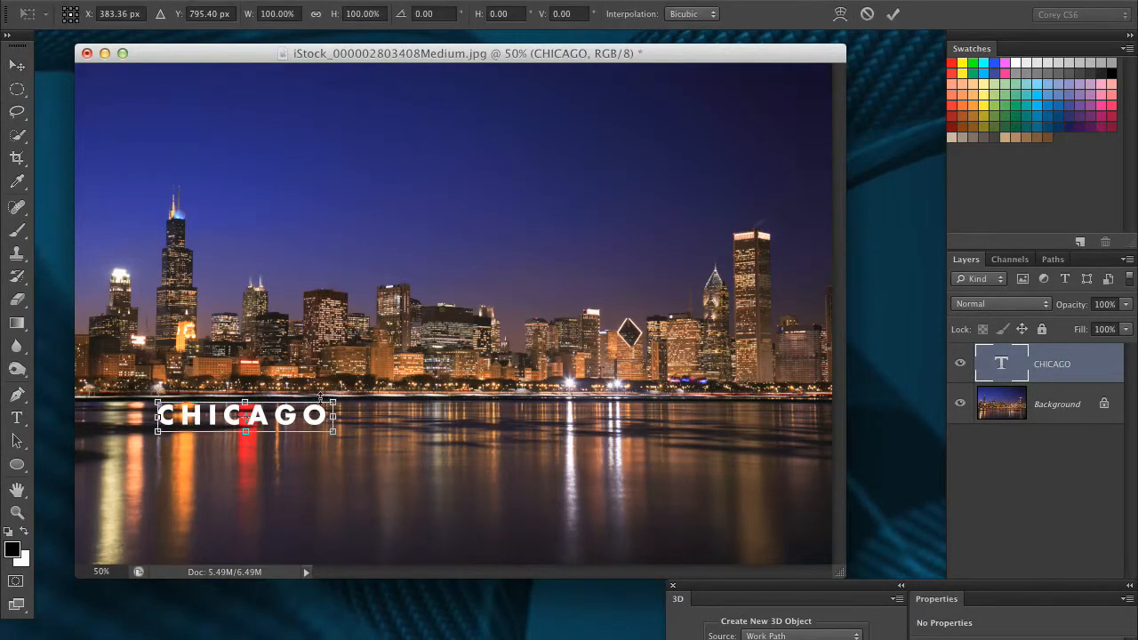
{"action": "left_click_drag", "start_coordinate": [335, 401], "coordinate": [775, 218]}
{"action": "left_click_drag", "start_coordinate": [581, 327], "coordinate": [583, 371]}
{"action": "key", "text": "Return"}
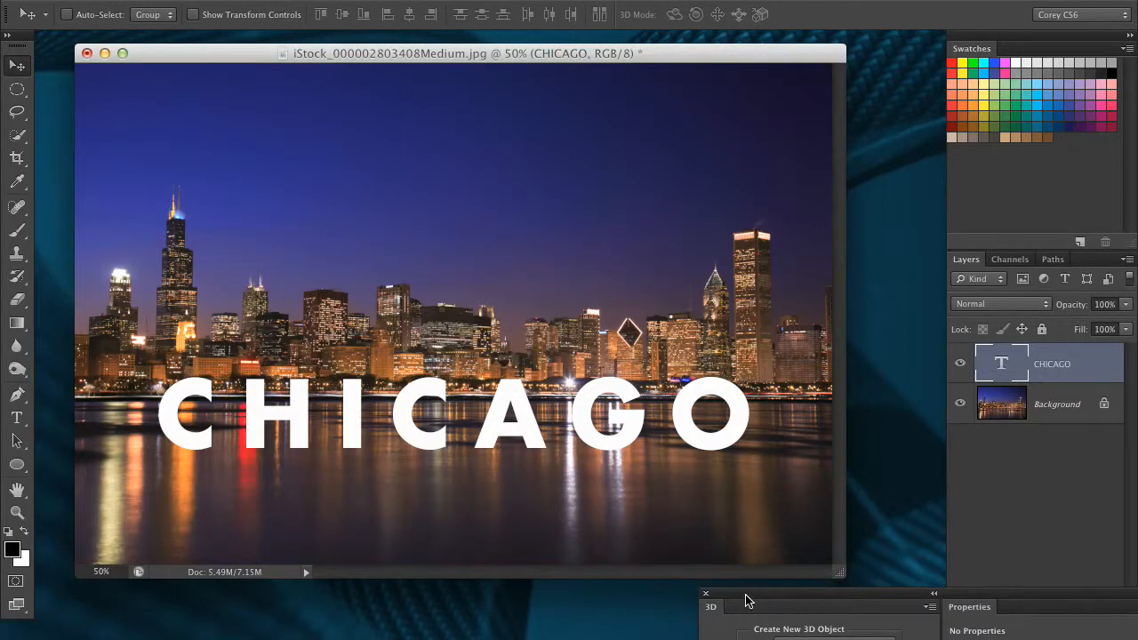
Align the CHICAGO text layer to the horizontal centre of the canvas
{"action": "left_click_drag", "start_coordinate": [744, 599], "coordinate": [495, 139]}
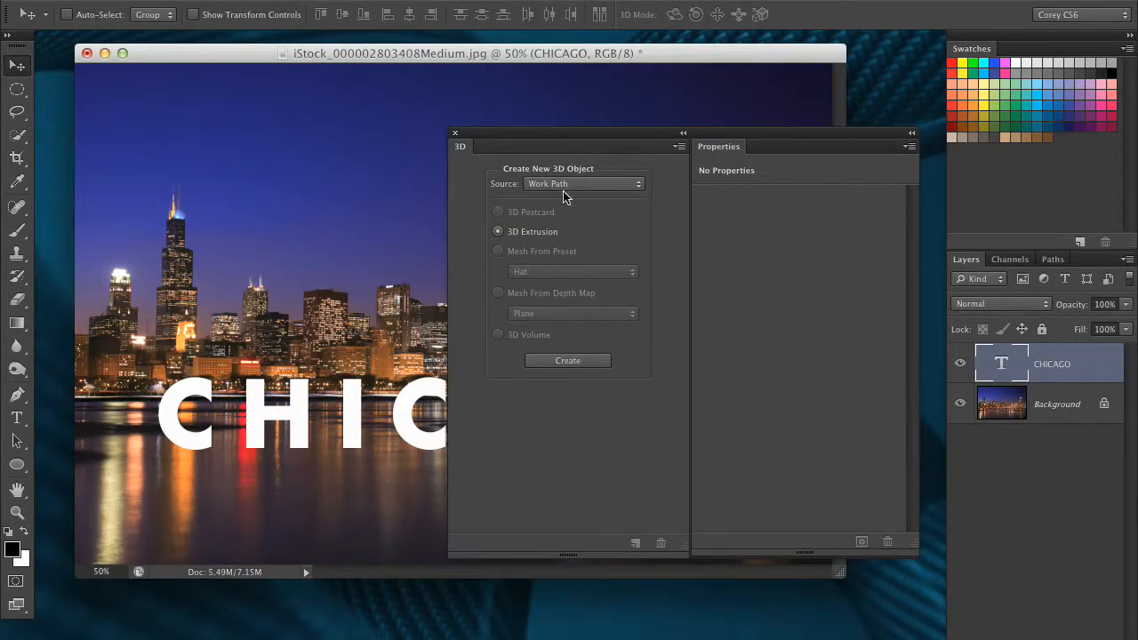
{"action": "left_click_drag", "start_coordinate": [542, 142], "coordinate": [813, 480]}
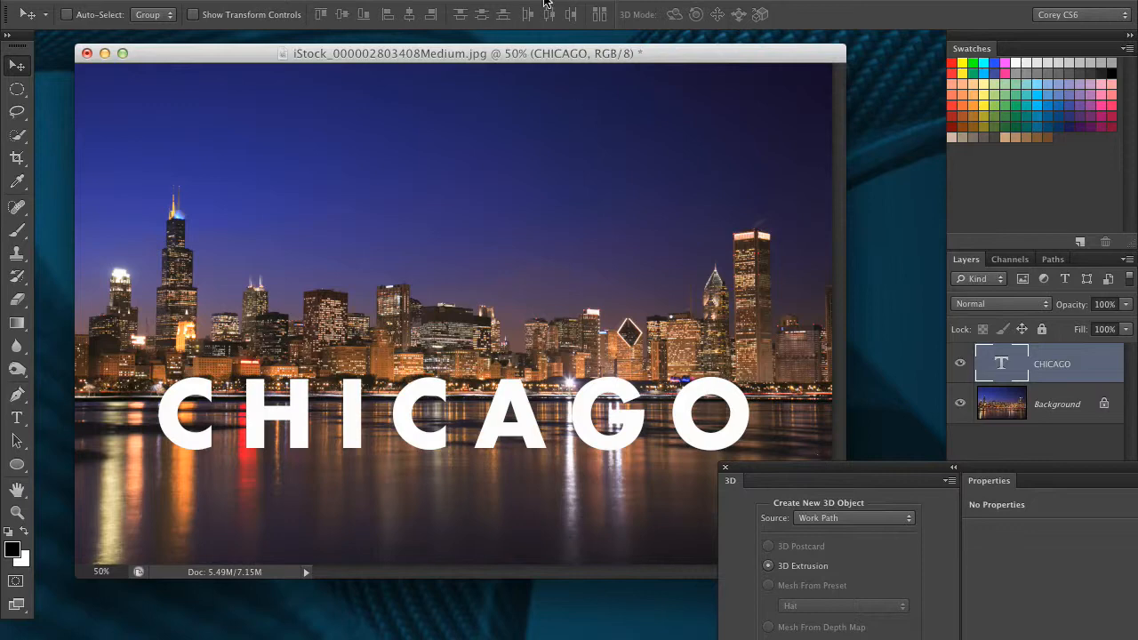
{"action": "key", "text": "super+a"}
{"action": "left_click", "coordinate": [410, 15]}
{"action": "key", "text": "super+d"}
Create a 3D Extrusion from the CHICAGO text, using Selected Layer(s) as the source
{"action": "left_click_drag", "start_coordinate": [798, 471], "coordinate": [598, 180]}
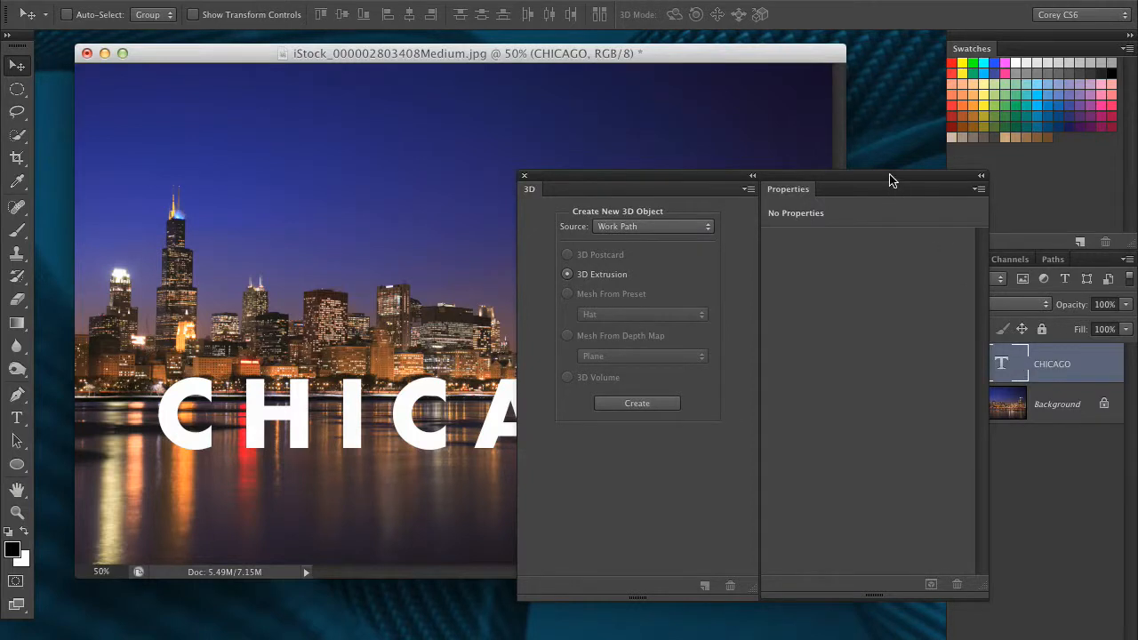
{"action": "left_click_drag", "start_coordinate": [891, 183], "coordinate": [790, 175]}
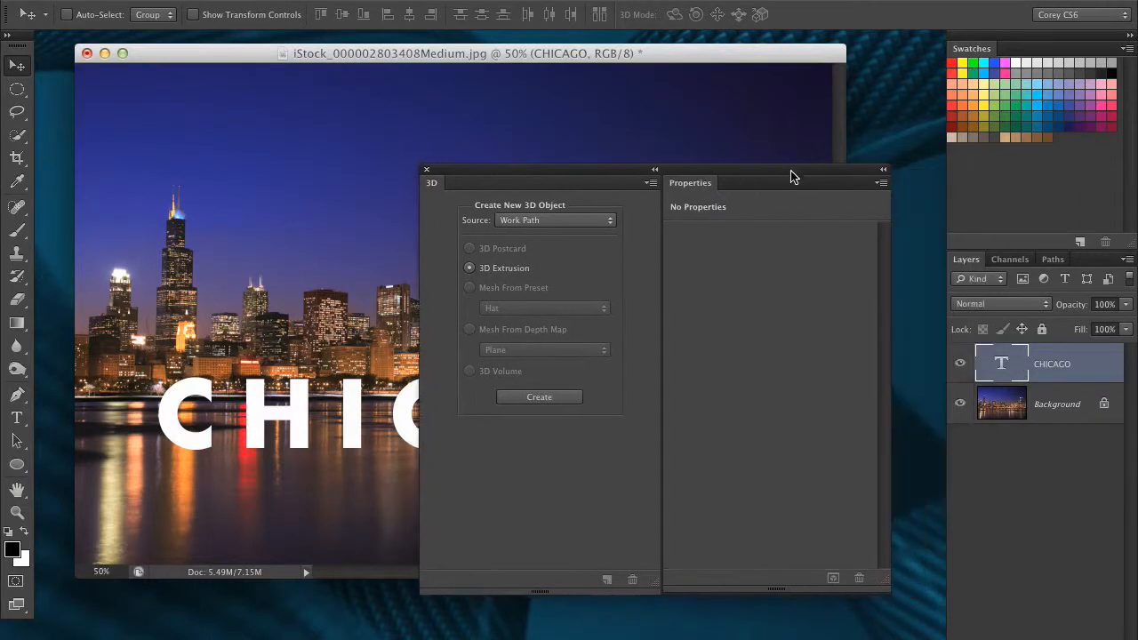
{"action": "left_click", "coordinate": [527, 222]}
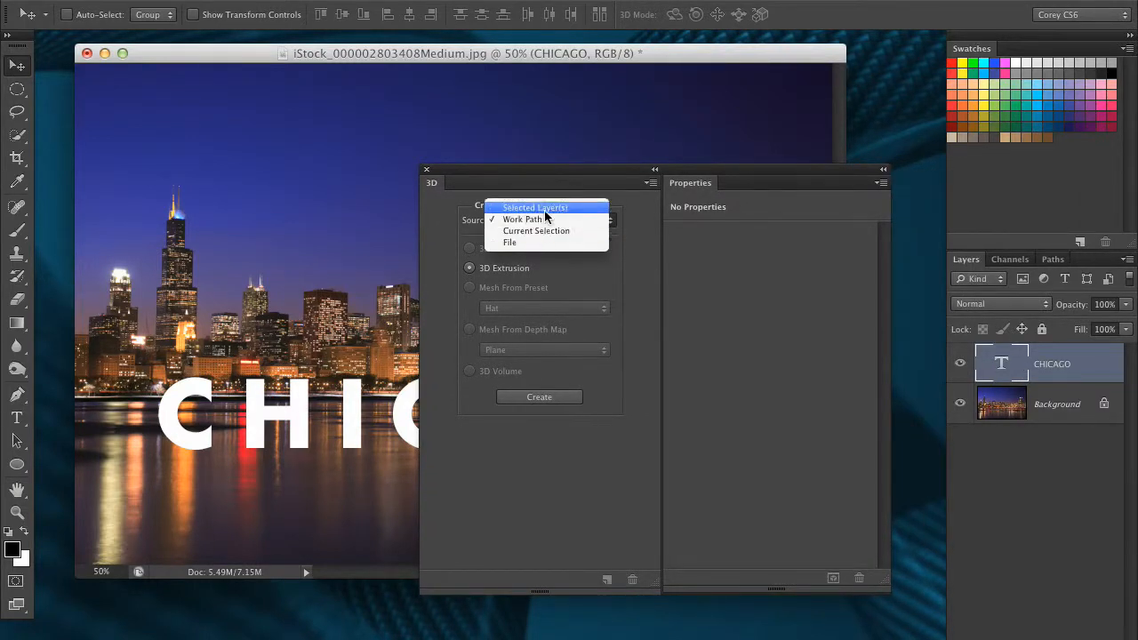
{"action": "left_click", "coordinate": [544, 209]}
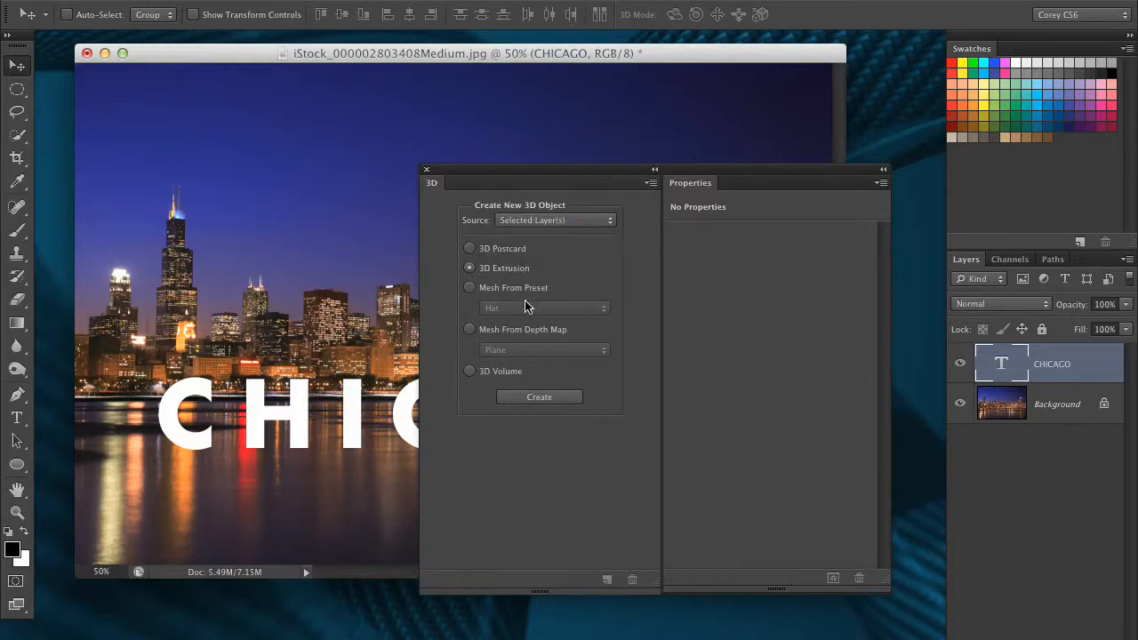
{"action": "left_click", "coordinate": [537, 398]}
{"action": "left_click_drag", "start_coordinate": [544, 170], "coordinate": [831, 494]}
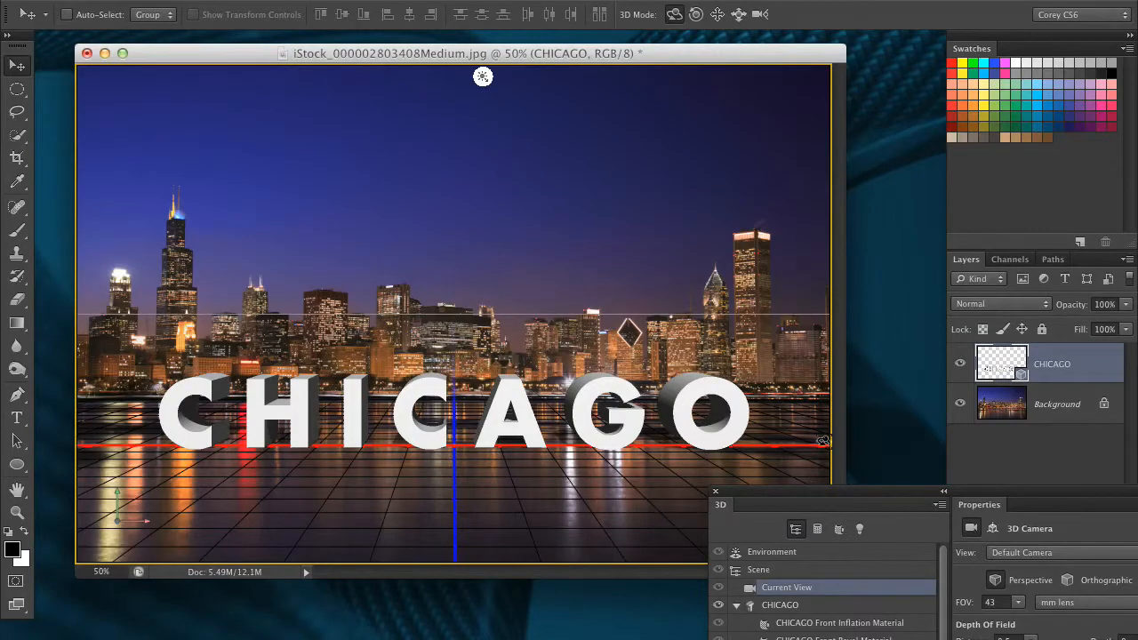
Orbit the 3D camera around the CHICAGO letters to an angled view that shows their extruded sides and keeps them on the waterline
{"action": "left_click_drag", "start_coordinate": [796, 367], "coordinate": [721, 257]}
{"action": "left_click", "coordinate": [738, 14]}
{"action": "left_click", "coordinate": [717, 14]}
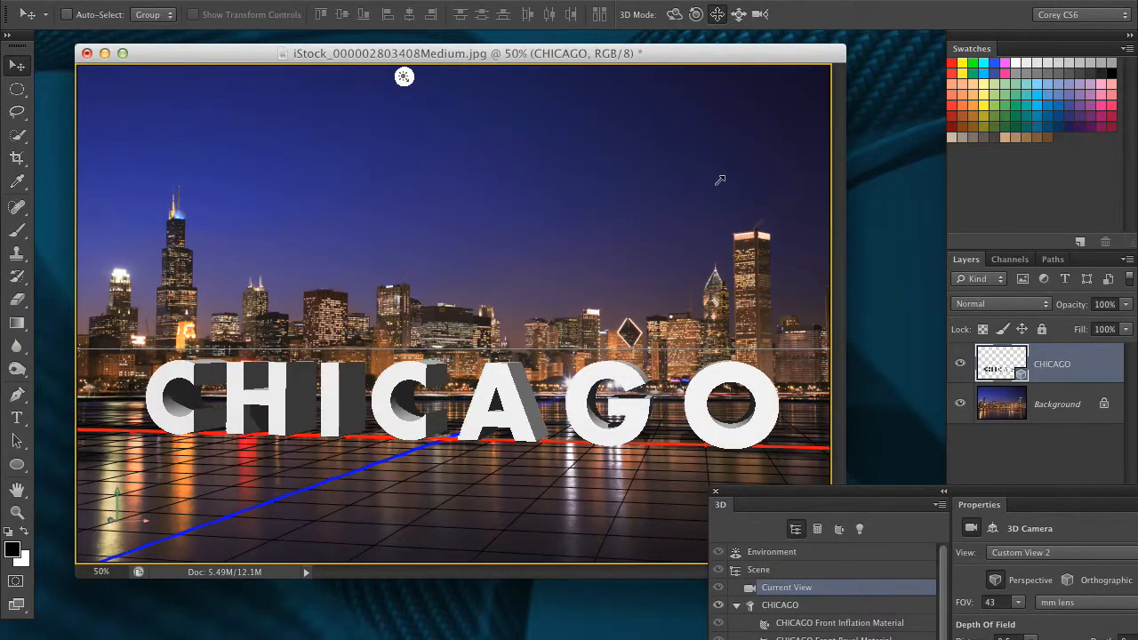
{"action": "left_click", "coordinate": [675, 14]}
{"action": "left_click_drag", "start_coordinate": [686, 191], "coordinate": [660, 185]}
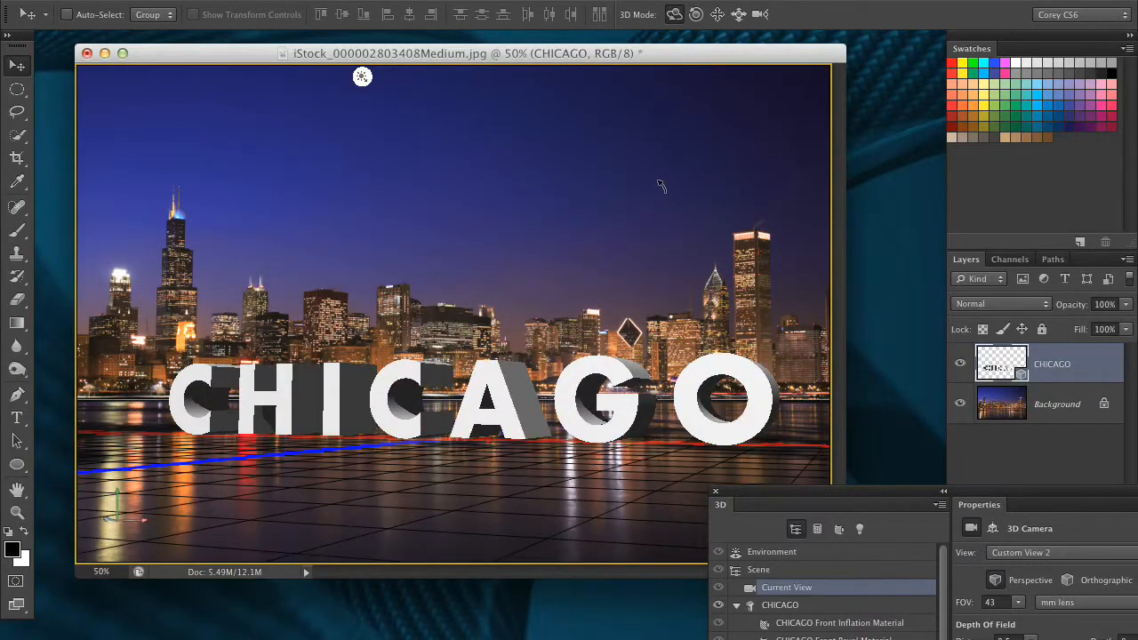
{"action": "left_click_drag", "start_coordinate": [661, 185], "coordinate": [696, 189]}
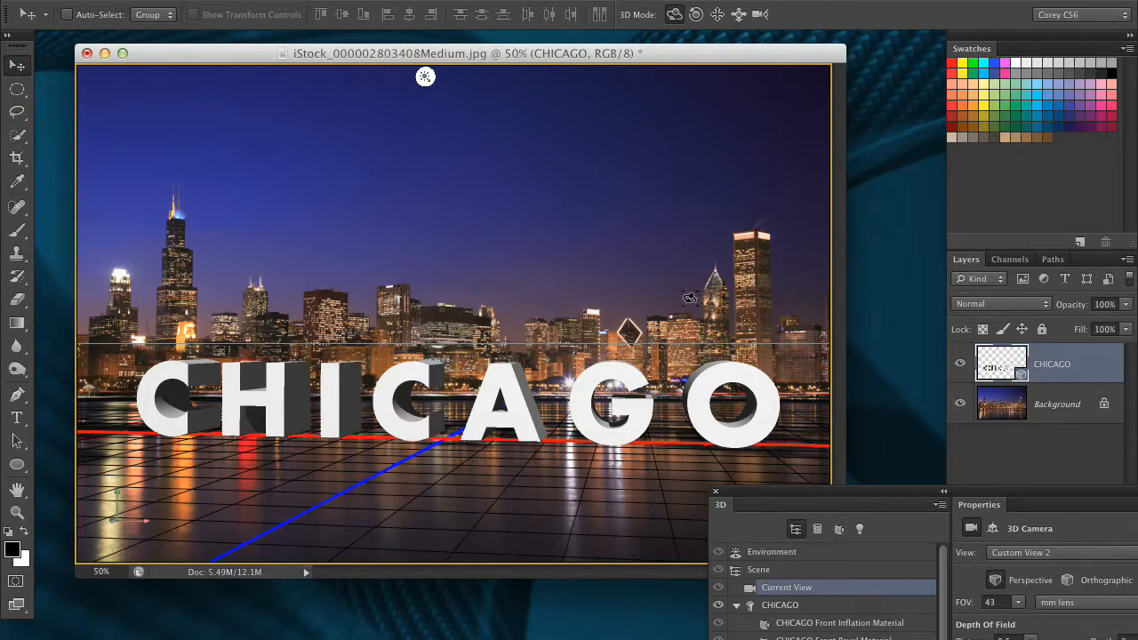
{"action": "left_click_drag", "start_coordinate": [798, 491], "coordinate": [819, 568]}
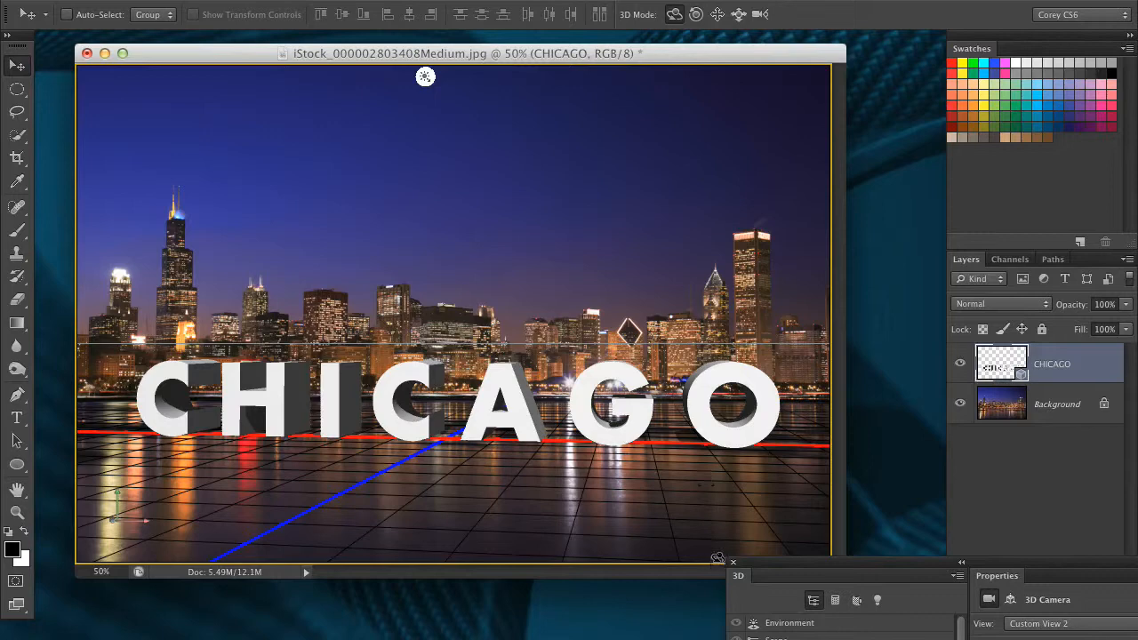
{"action": "left_click_drag", "start_coordinate": [758, 566], "coordinate": [752, 534]}
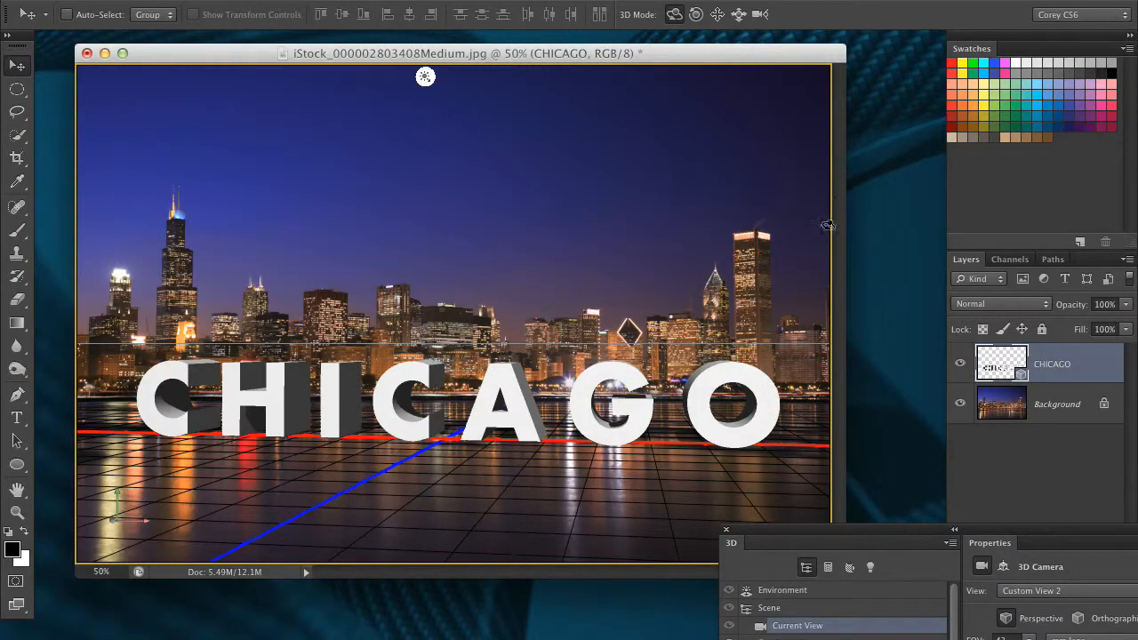
Set the opacity of the ground plane reflections to 30% in the 3D environment
{"action": "left_click_drag", "start_coordinate": [878, 532], "coordinate": [513, 230]}
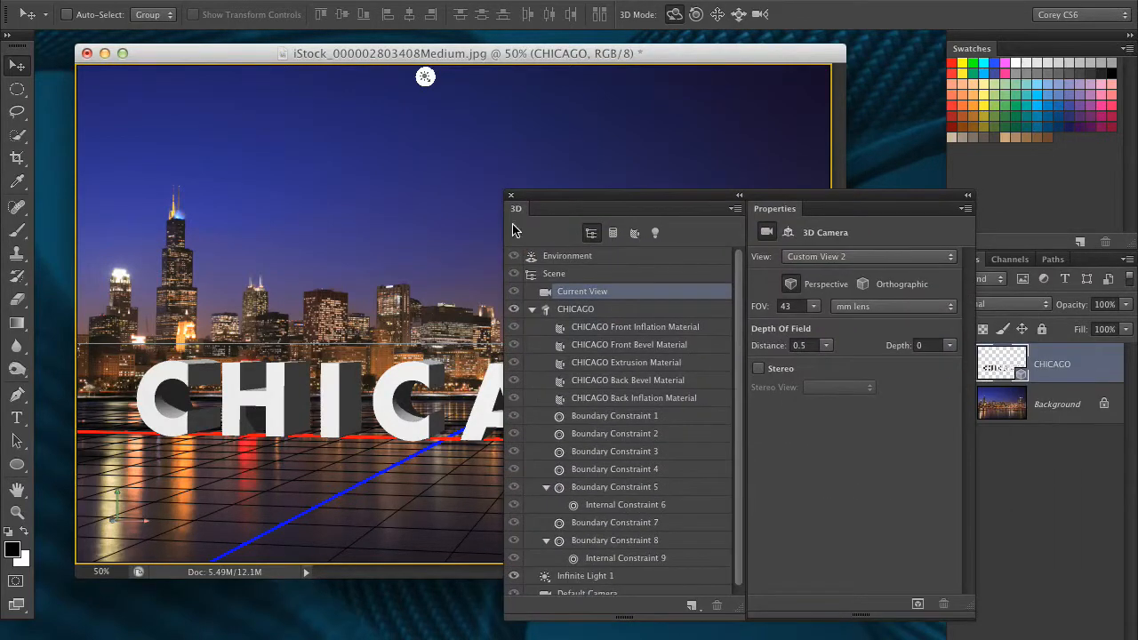
{"action": "left_click", "coordinate": [630, 317]}
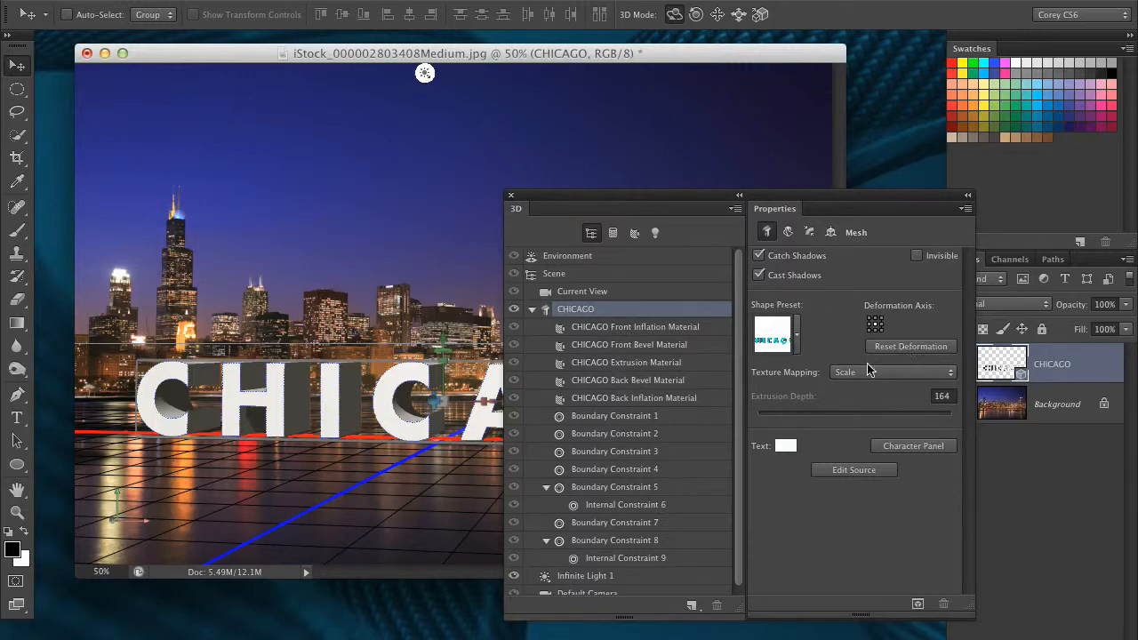
{"action": "left_click_drag", "start_coordinate": [771, 198], "coordinate": [718, 191]}
{"action": "left_click", "coordinate": [551, 250]}
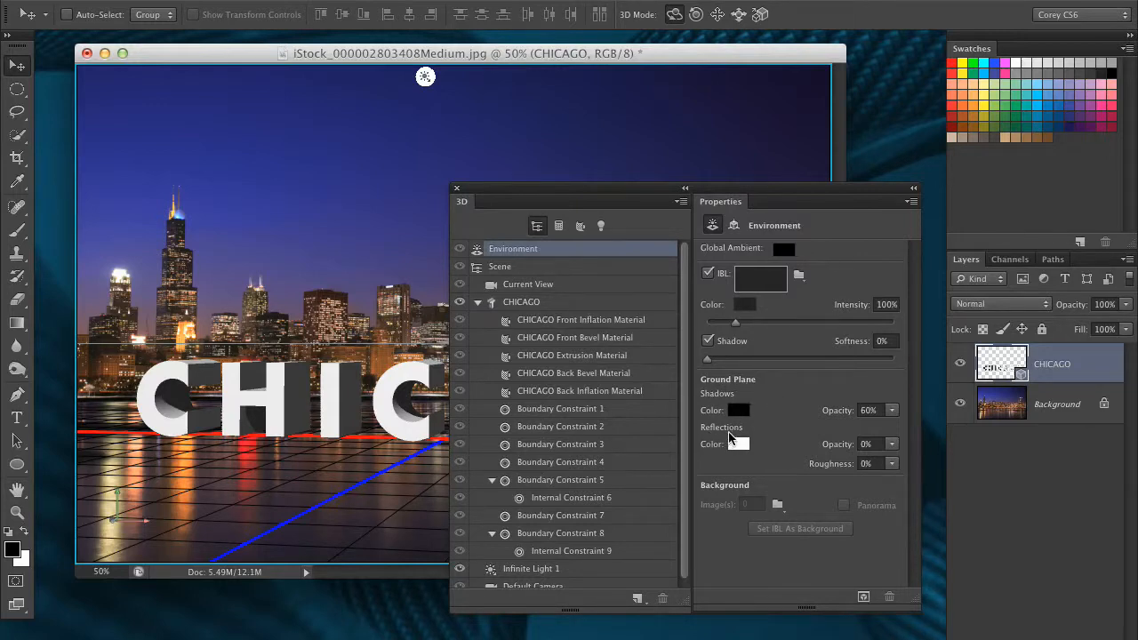
{"action": "left_click", "coordinate": [868, 444]}
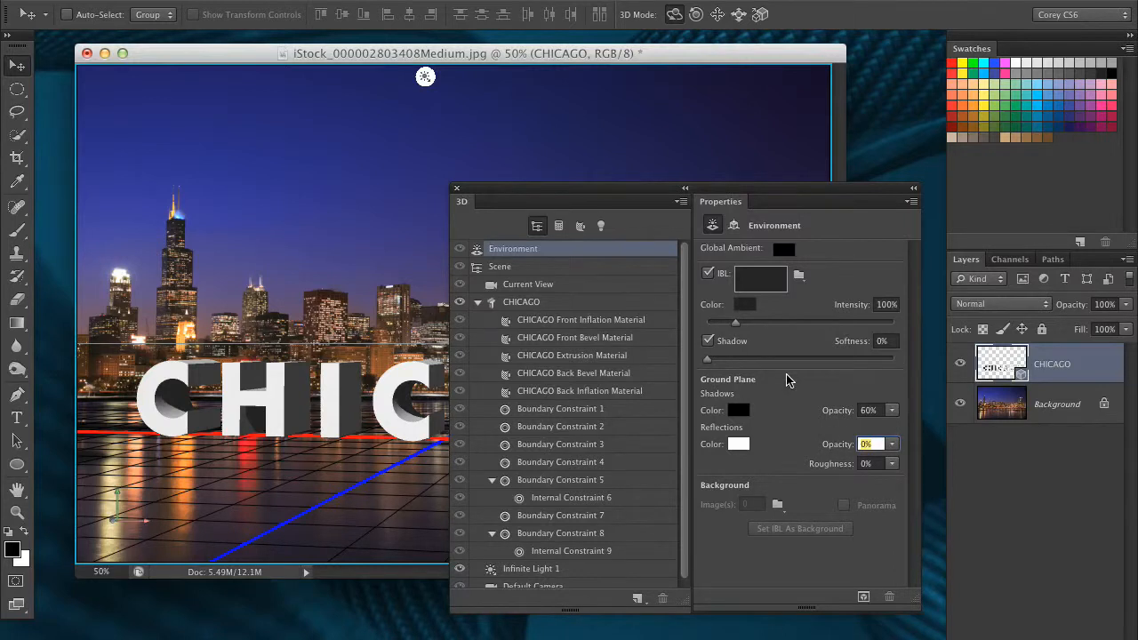
{"action": "type", "text": "30"}
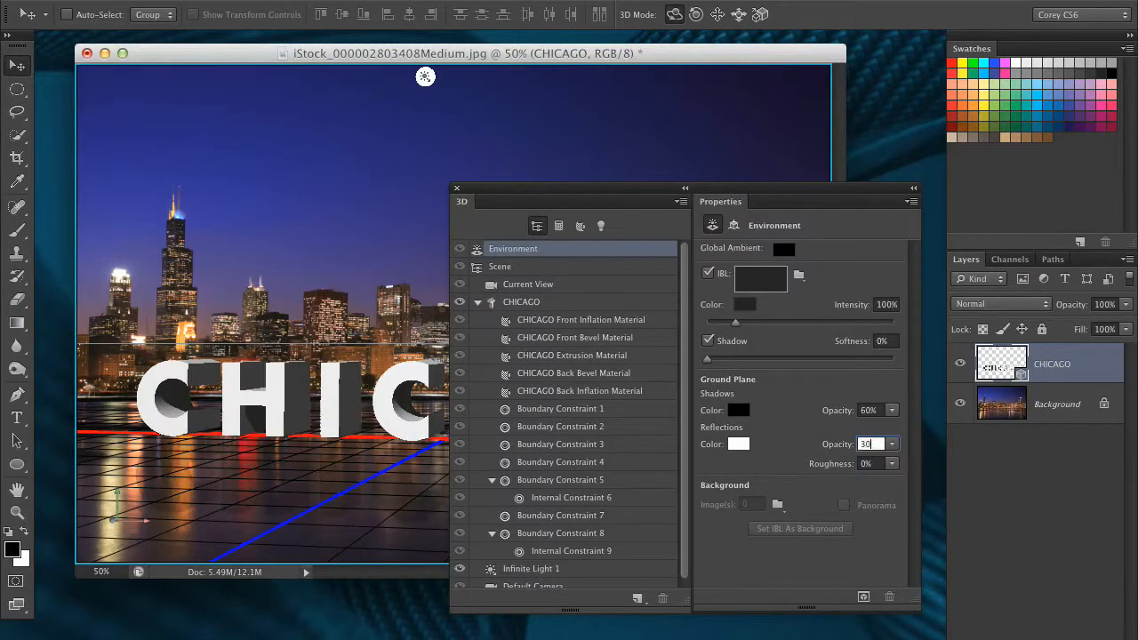
{"action": "key", "text": "Return"}
Test-render the 3D scene to check the letters' reflection on the water, and stop the render early
{"action": "left_click_drag", "start_coordinate": [764, 196], "coordinate": [1008, 235]}
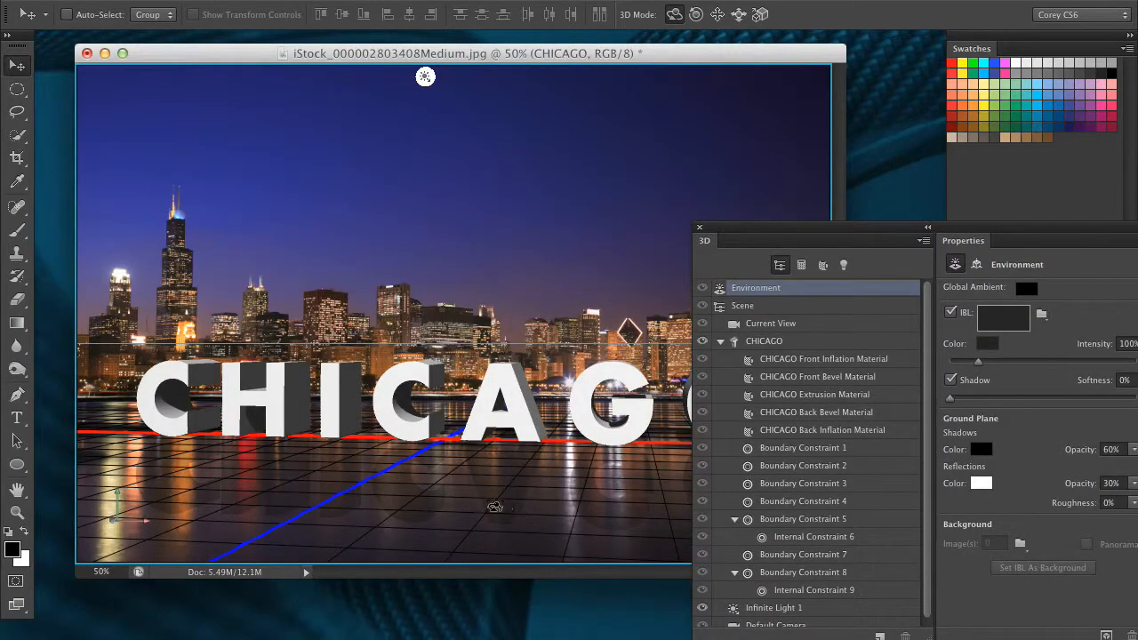
{"action": "left_click_drag", "start_coordinate": [703, 233], "coordinate": [866, 259]}
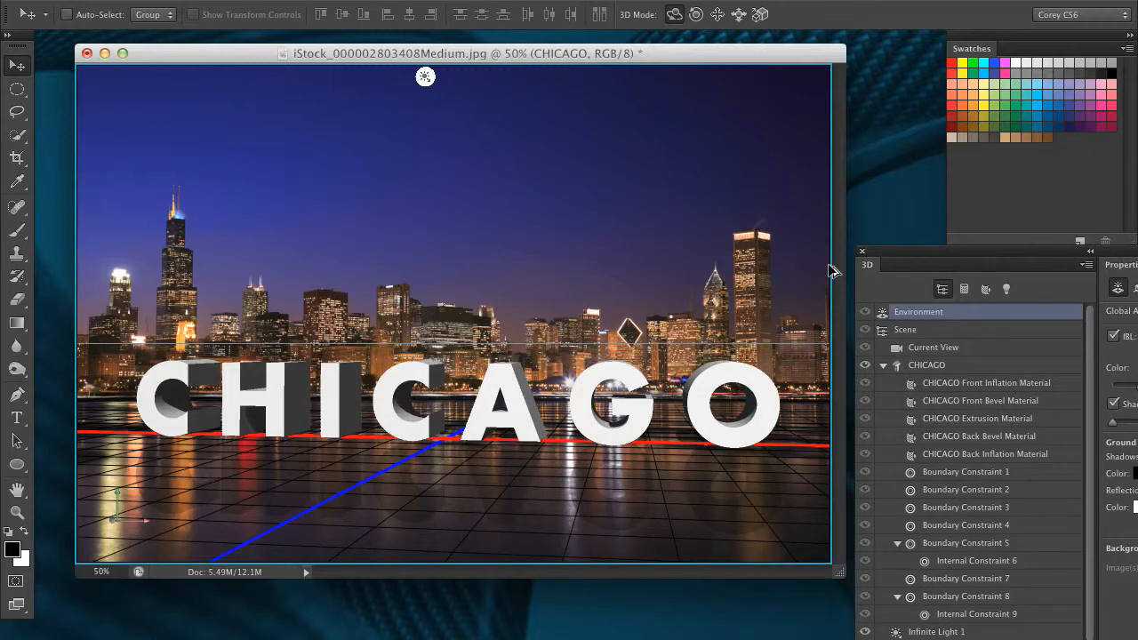
{"action": "key", "text": "alt+shift+super+r"}
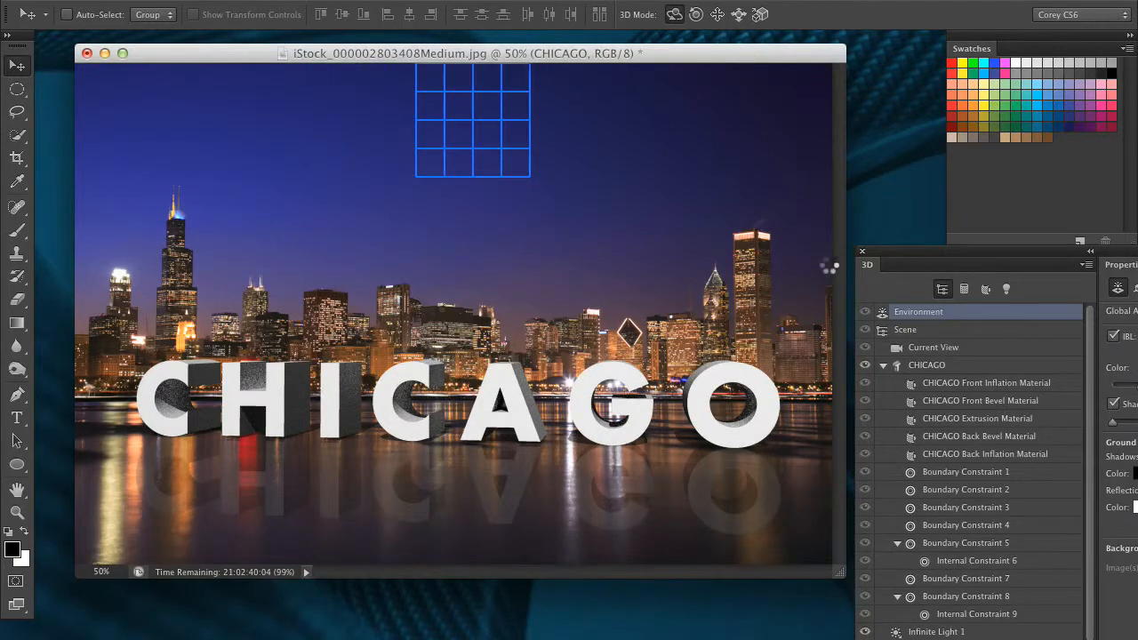
{"action": "key", "text": "Escape"}
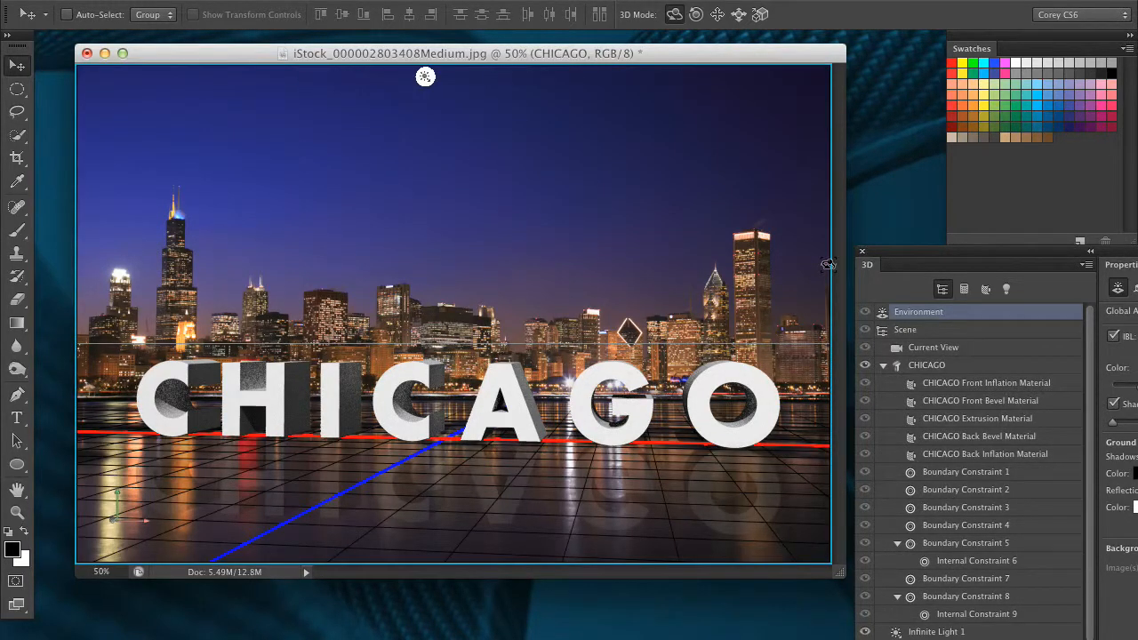
Set the opacity of the environment's ground plane reflections to 50%
{"action": "left_click_drag", "start_coordinate": [911, 256], "coordinate": [771, 183]}
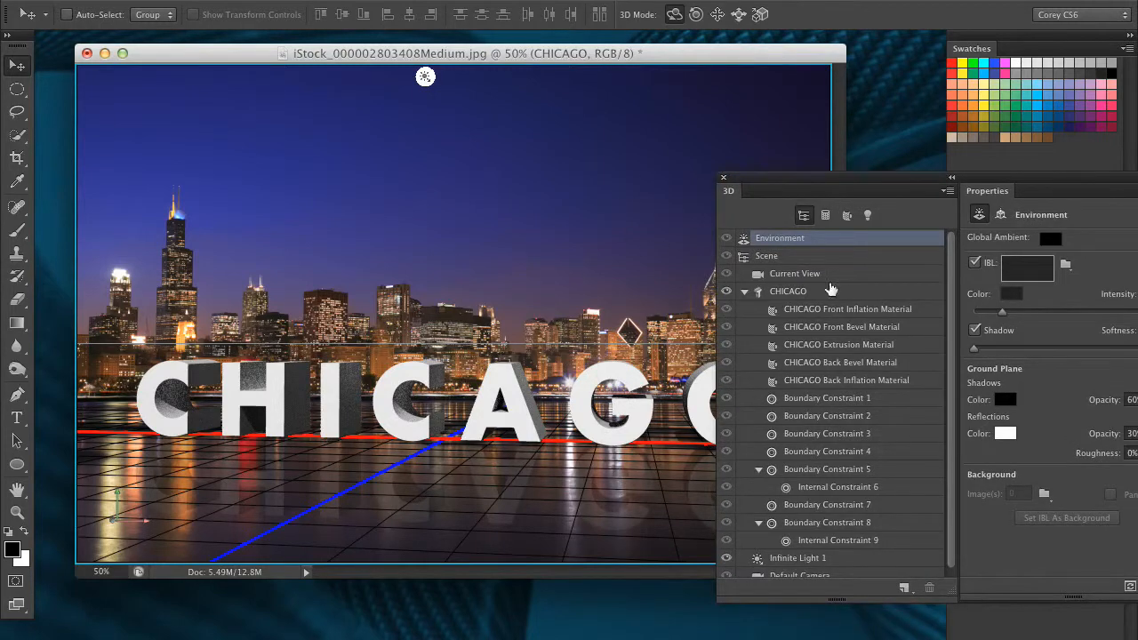
{"action": "left_click", "coordinate": [695, 275]}
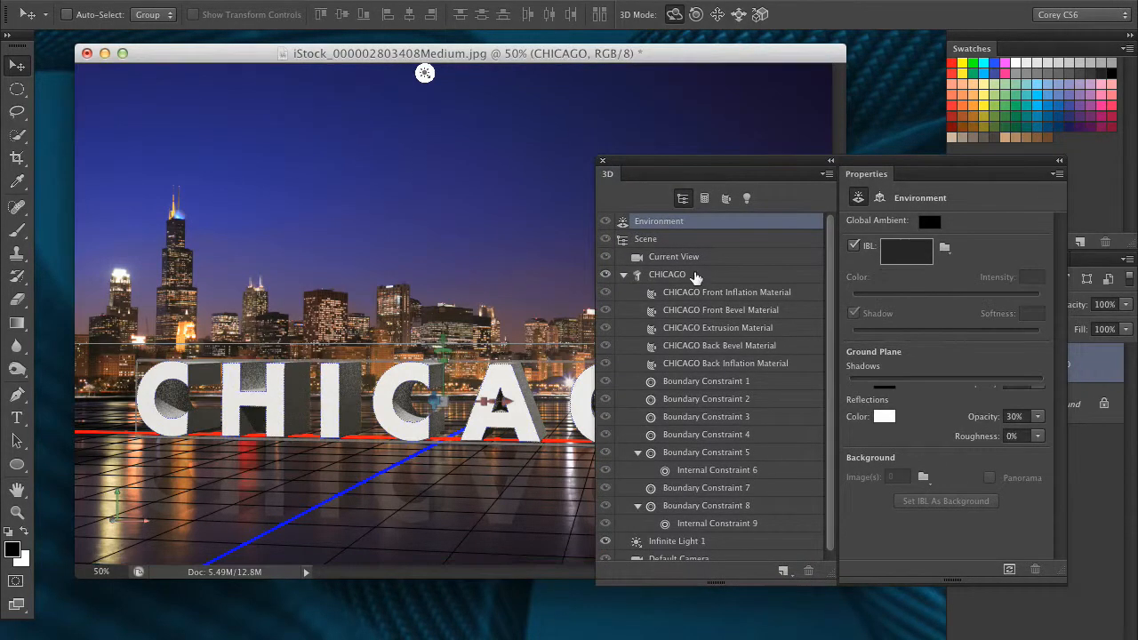
{"action": "left_click", "coordinate": [722, 227]}
{"action": "left_click_drag", "start_coordinate": [1022, 413], "coordinate": [959, 419]}
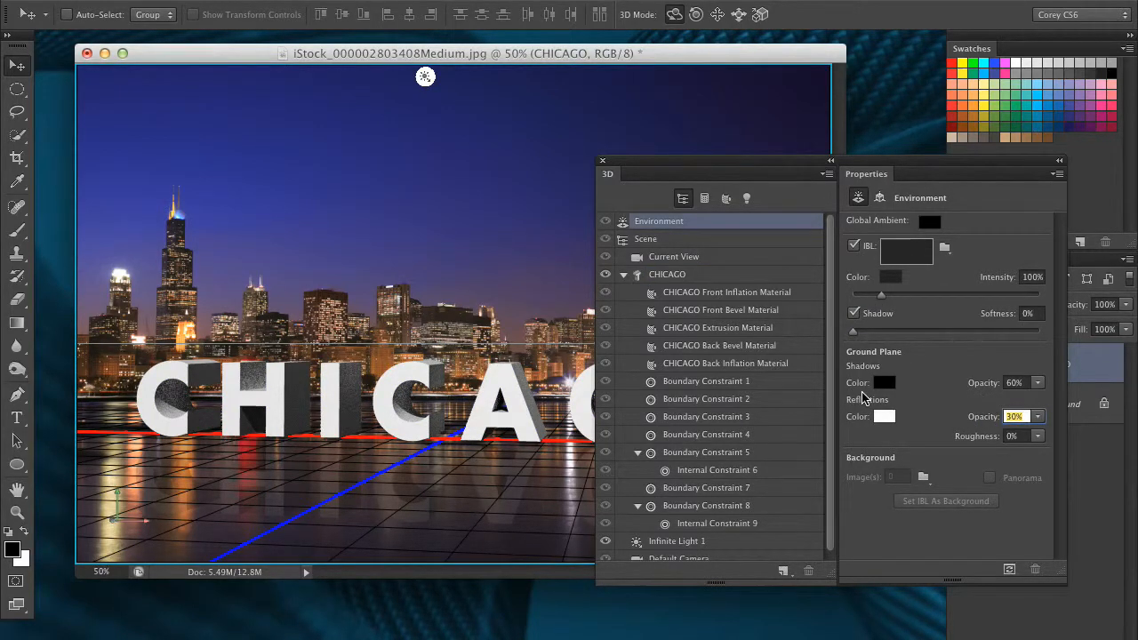
{"action": "type", "text": "50"}
{"action": "key", "text": "Return"}
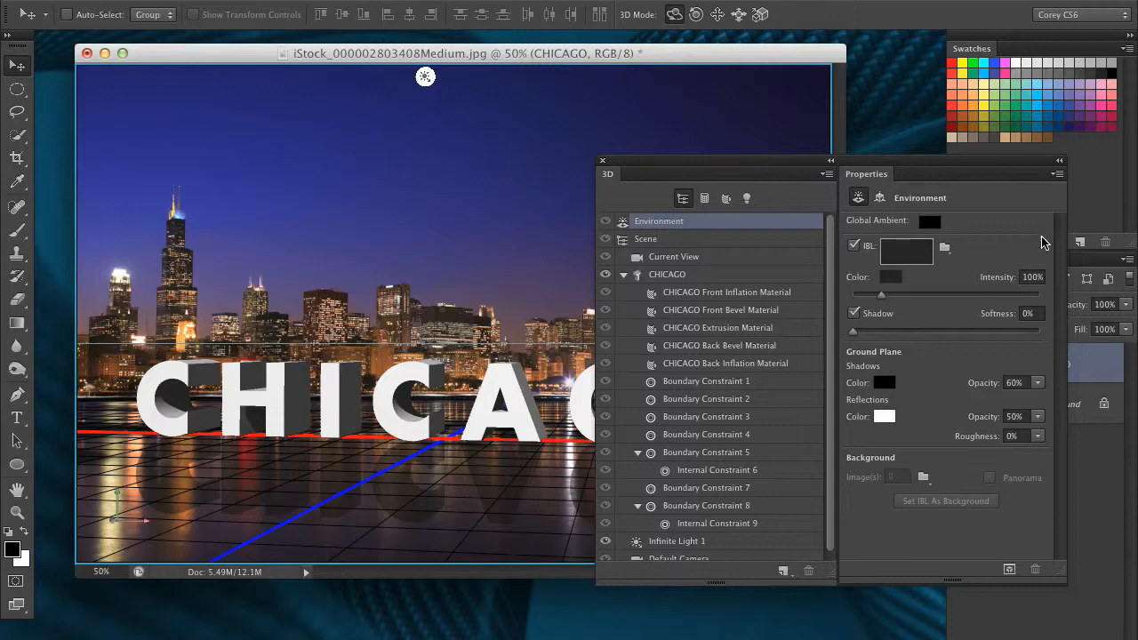
{"action": "left_click_drag", "start_coordinate": [699, 161], "coordinate": [761, 138]}
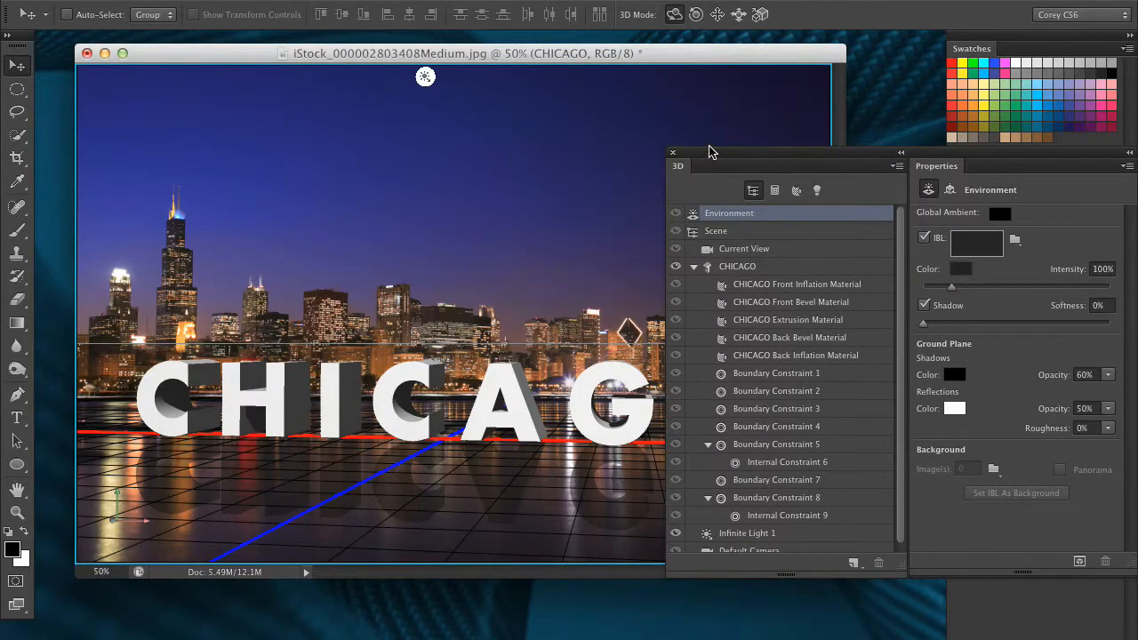
{"action": "left_click_drag", "start_coordinate": [708, 156], "coordinate": [829, 206]}
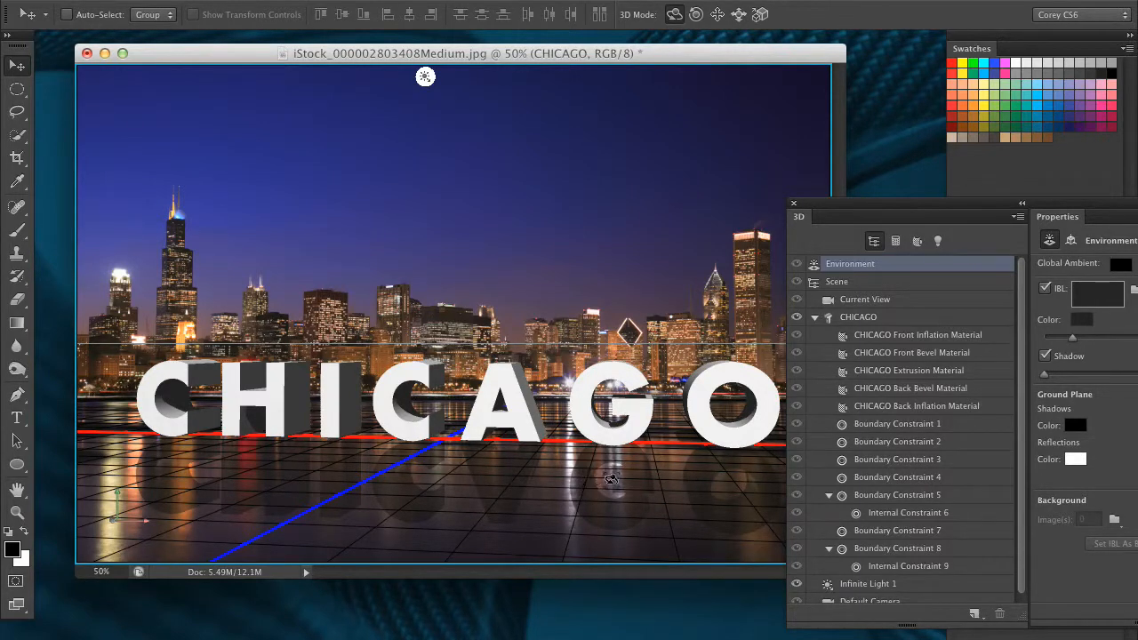
Set the roughness of the ground plane reflections to 3%
{"action": "left_click_drag", "start_coordinate": [969, 204], "coordinate": [822, 227]}
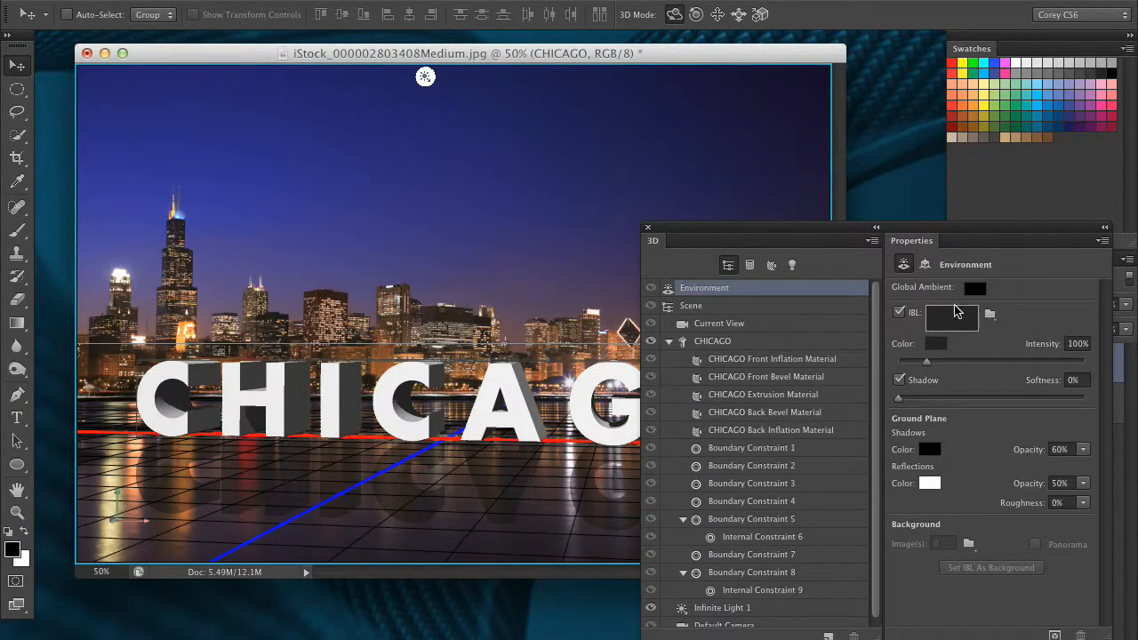
{"action": "left_click", "coordinate": [1062, 503]}
{"action": "type", "text": "3"}
{"action": "key", "text": "Return"}
{"action": "left_click_drag", "start_coordinate": [769, 227], "coordinate": [1017, 287]}
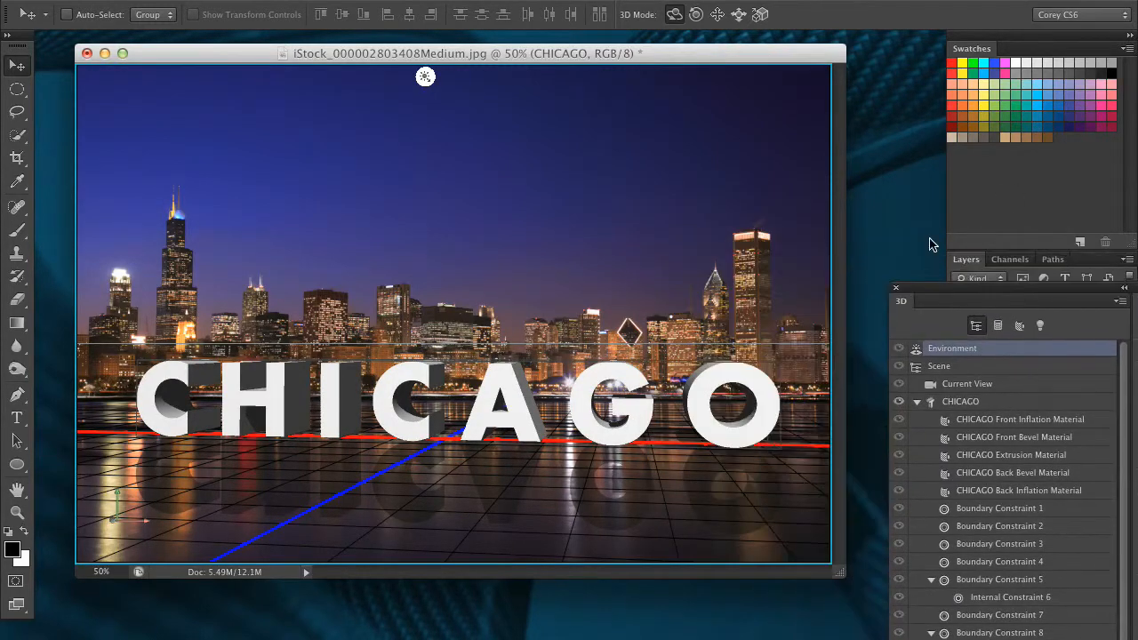
{"action": "key", "text": "super+plus"}
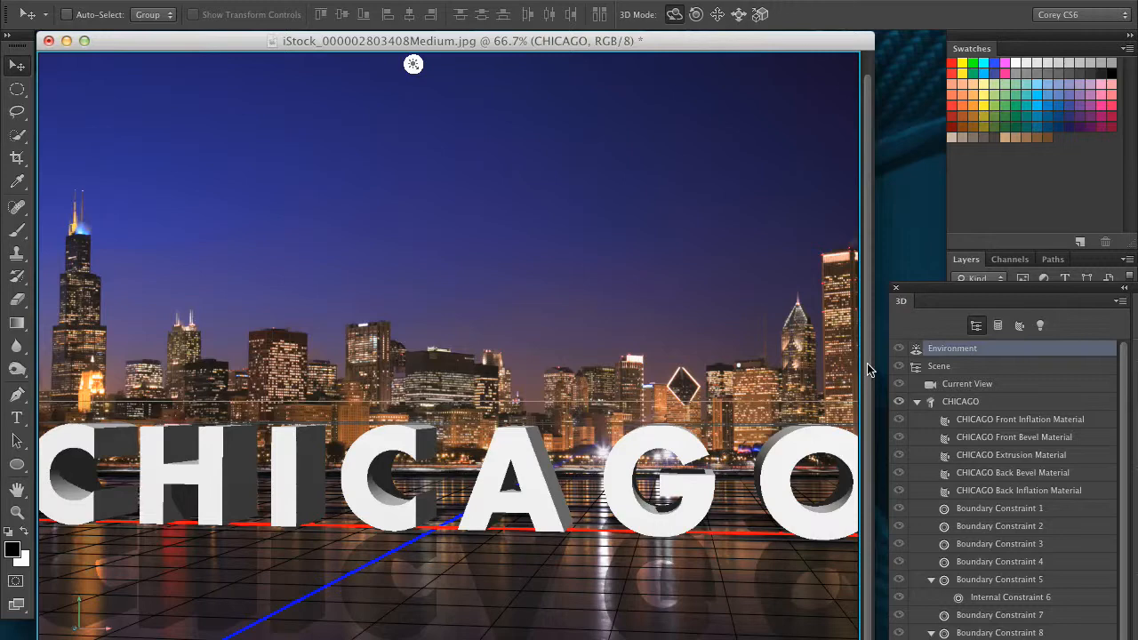
Test-render the 3D scene to check the letters' water reflections, stop the render early, and show the whole image at 50%
{"action": "left_click_drag", "start_coordinate": [867, 366], "coordinate": [867, 500]}
{"action": "key", "text": "alt+shift+super+r"}
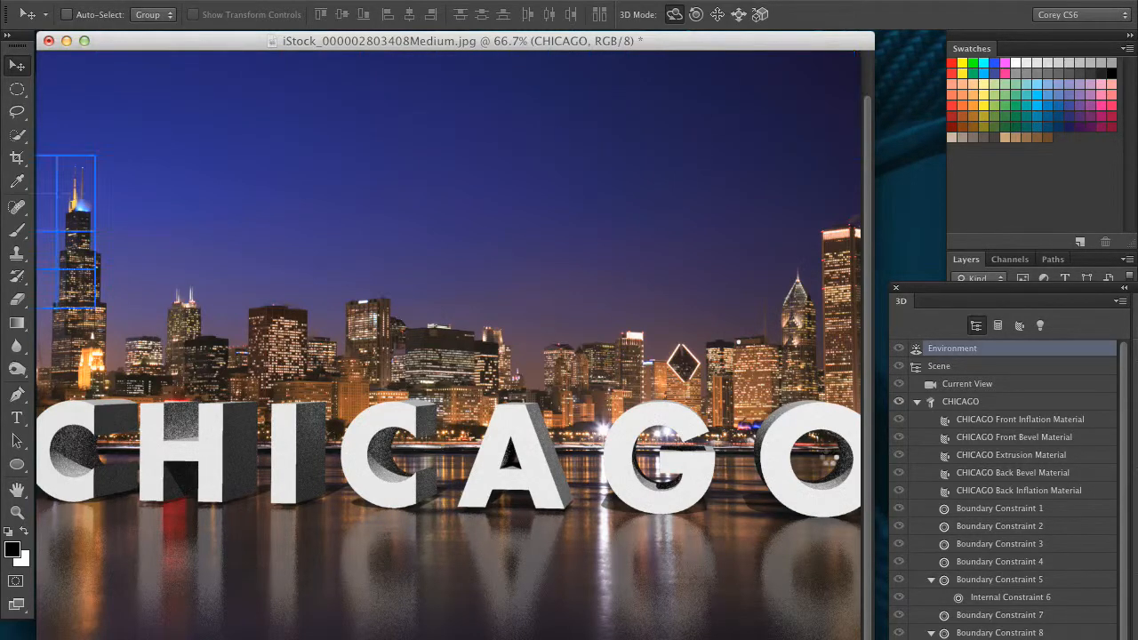
{"action": "key", "text": "Escape"}
{"action": "key", "text": "super+minus"}
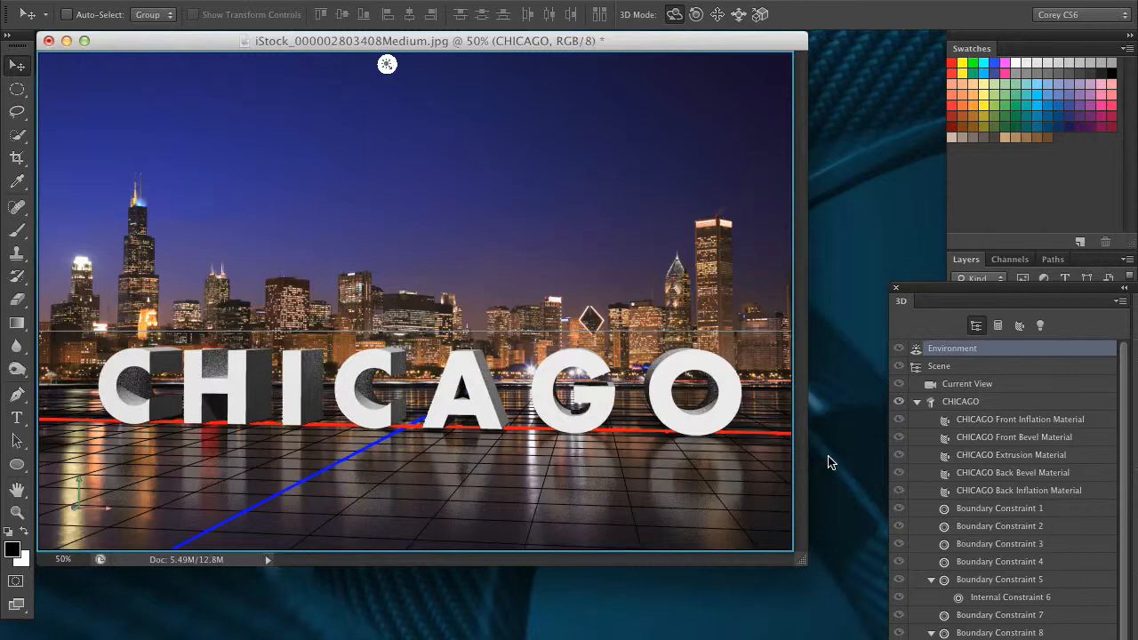
Select the CHICAGO mesh in the 3D scene and open its source text for editing
{"action": "left_click_drag", "start_coordinate": [949, 296], "coordinate": [770, 572]}
{"action": "left_click", "coordinate": [893, 226]}
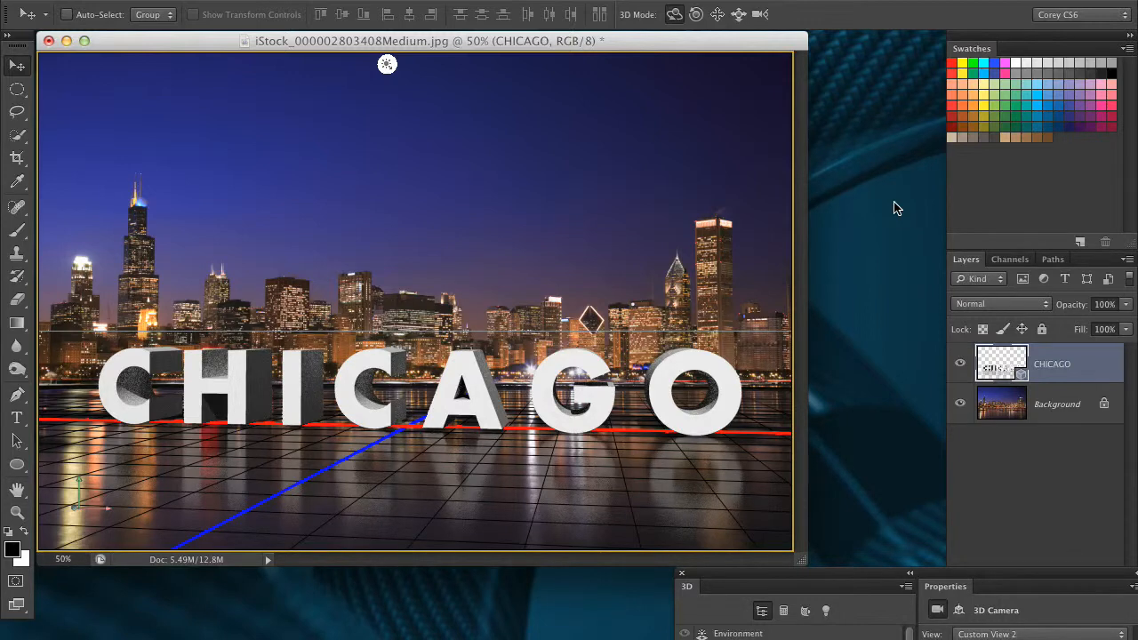
{"action": "left_click_drag", "start_coordinate": [817, 576], "coordinate": [591, 178]}
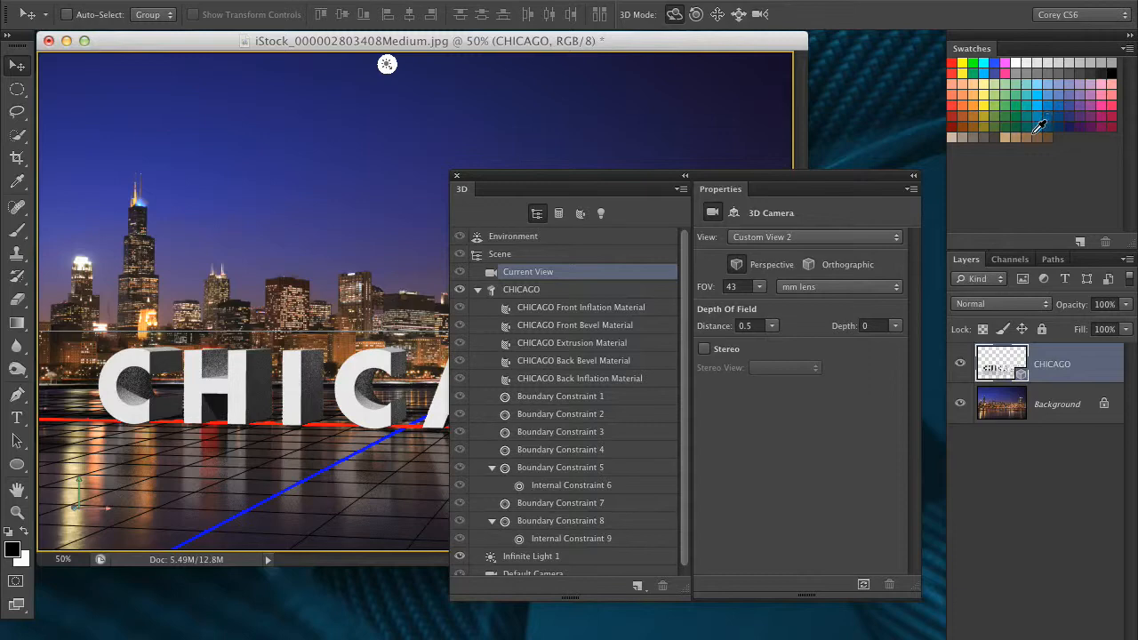
{"action": "left_click", "coordinate": [627, 292]}
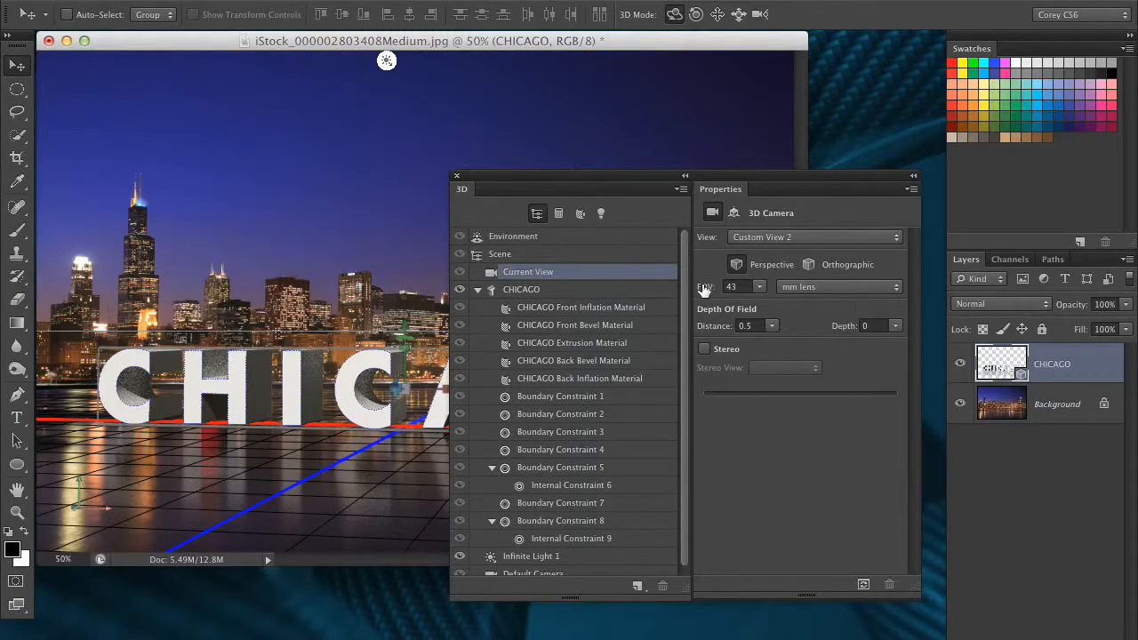
{"action": "left_click", "coordinate": [584, 292]}
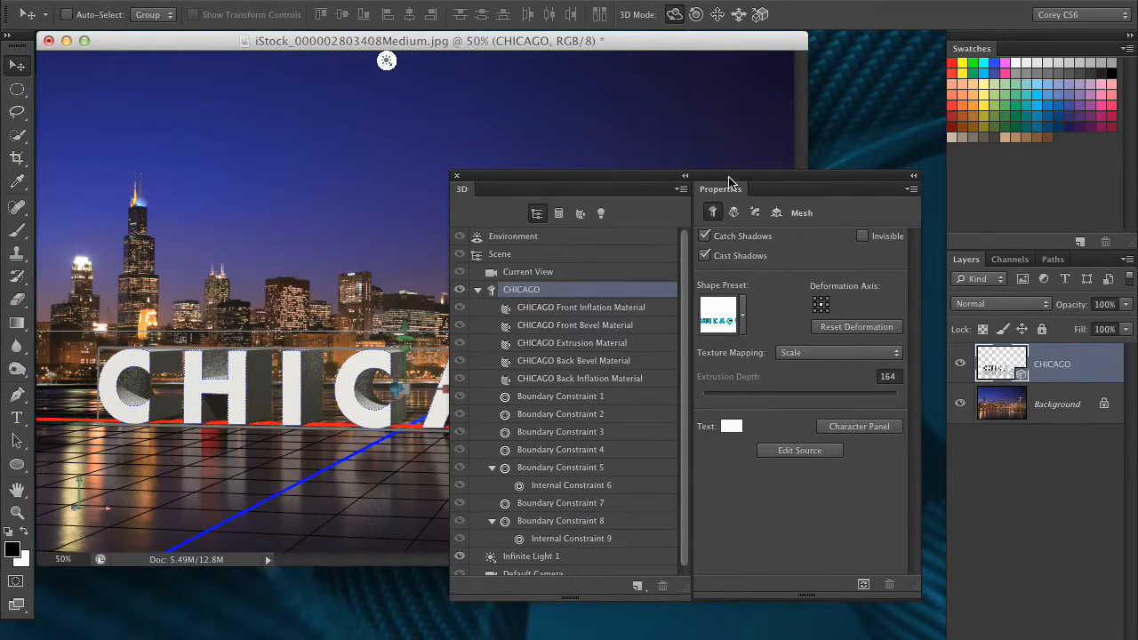
{"action": "left_click_drag", "start_coordinate": [724, 187], "coordinate": [896, 194]}
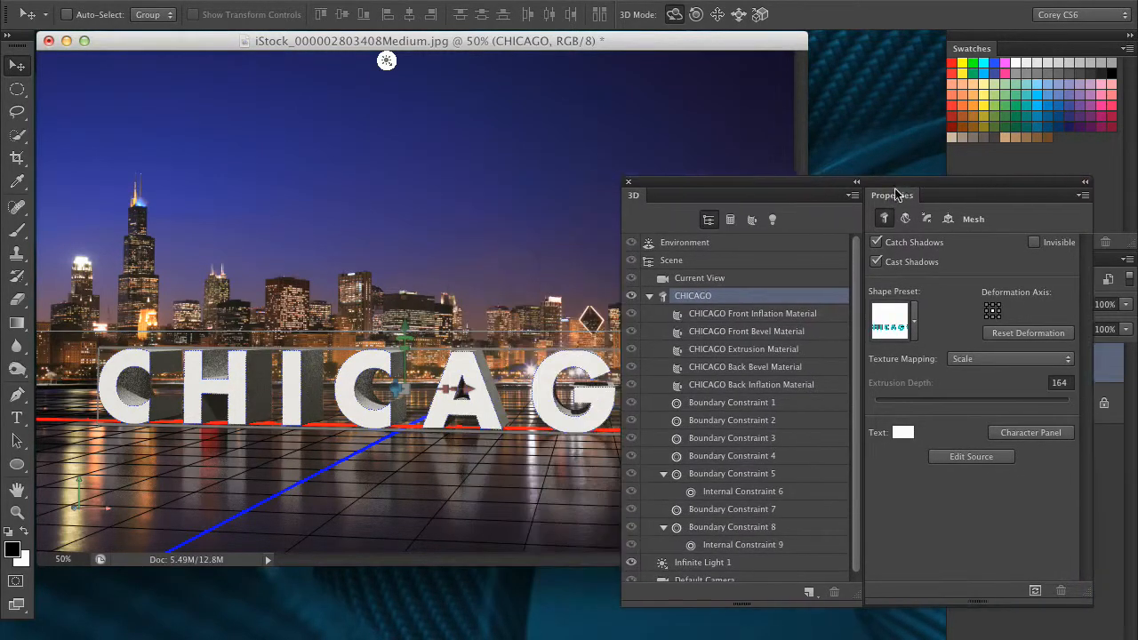
{"action": "left_click", "coordinate": [969, 458]}
Replace the word CHICAGO in the source document with NIGHTLIFE
{"action": "left_click_drag", "start_coordinate": [681, 186], "coordinate": [904, 568]}
{"action": "left_click", "coordinate": [697, 417]}
{"action": "left_click_drag", "start_coordinate": [697, 417], "coordinate": [143, 330]}
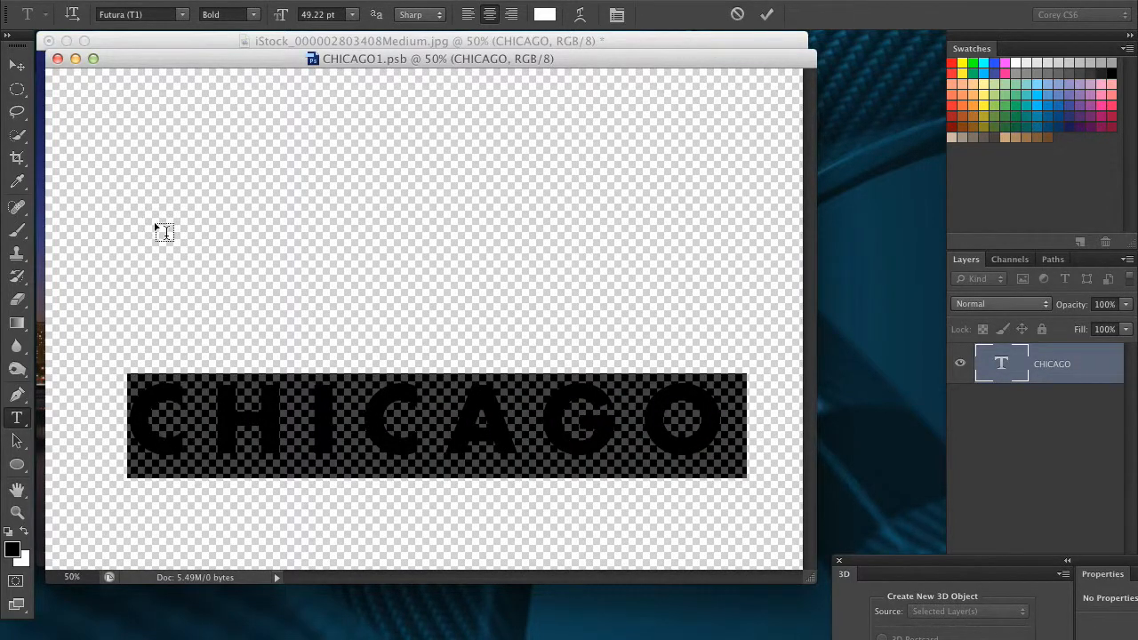
{"action": "type", "text": "NIGHTLIFE"}
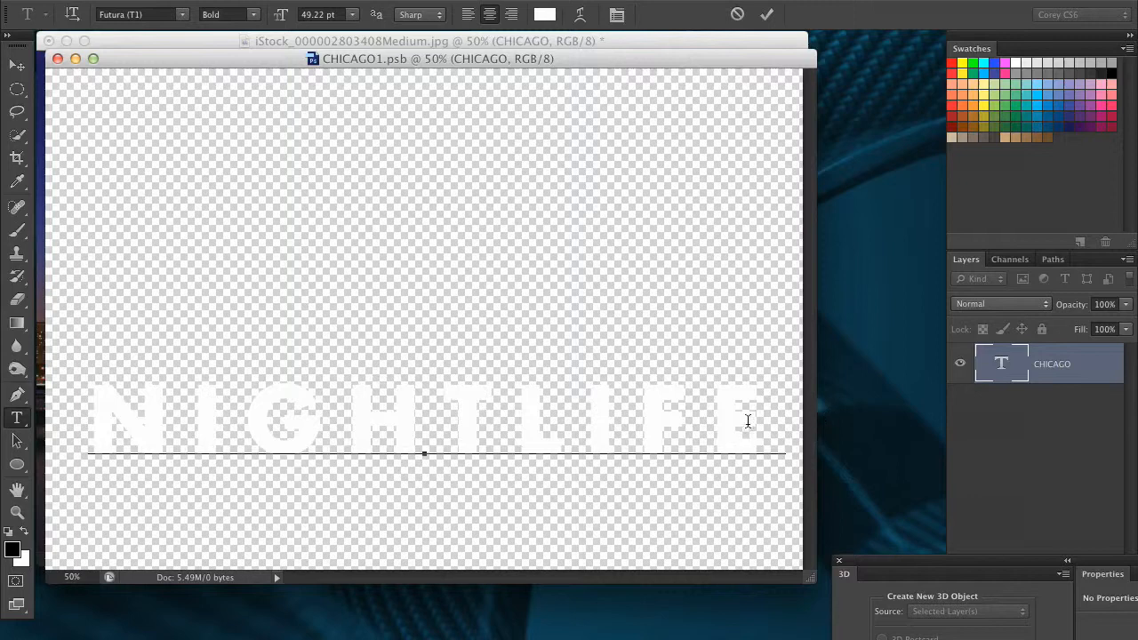
Tighten the tracking of the whole word NIGHTLIFE so it fits the canvas width, and commit the text edit
{"action": "left_click_drag", "start_coordinate": [683, 417], "coordinate": [42, 317]}
{"action": "key", "text": "alt+Left"}
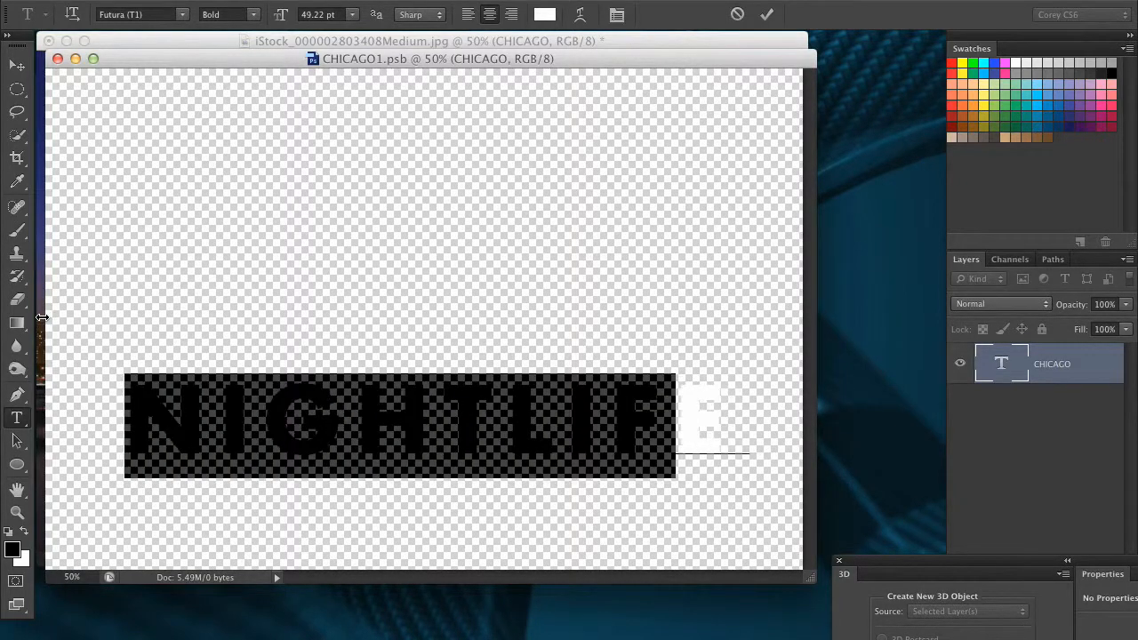
{"action": "left_click_drag", "start_coordinate": [722, 405], "coordinate": [11, 297]}
{"action": "key", "text": "alt+Left"}
{"action": "key", "text": "alt+Left"}
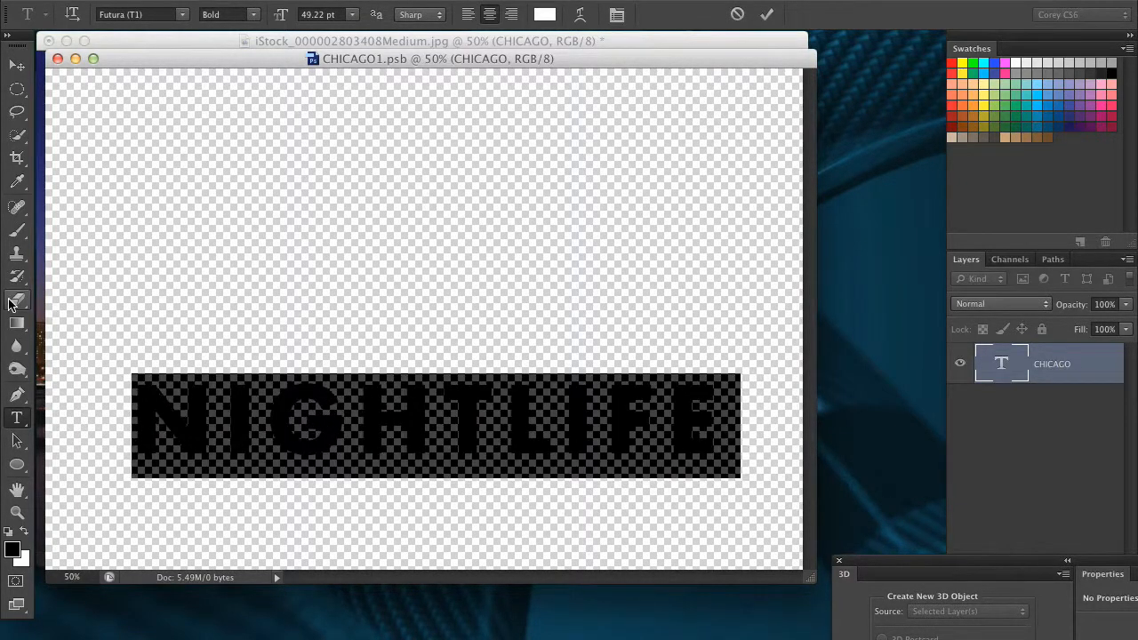
{"action": "left_click", "coordinate": [16, 65]}
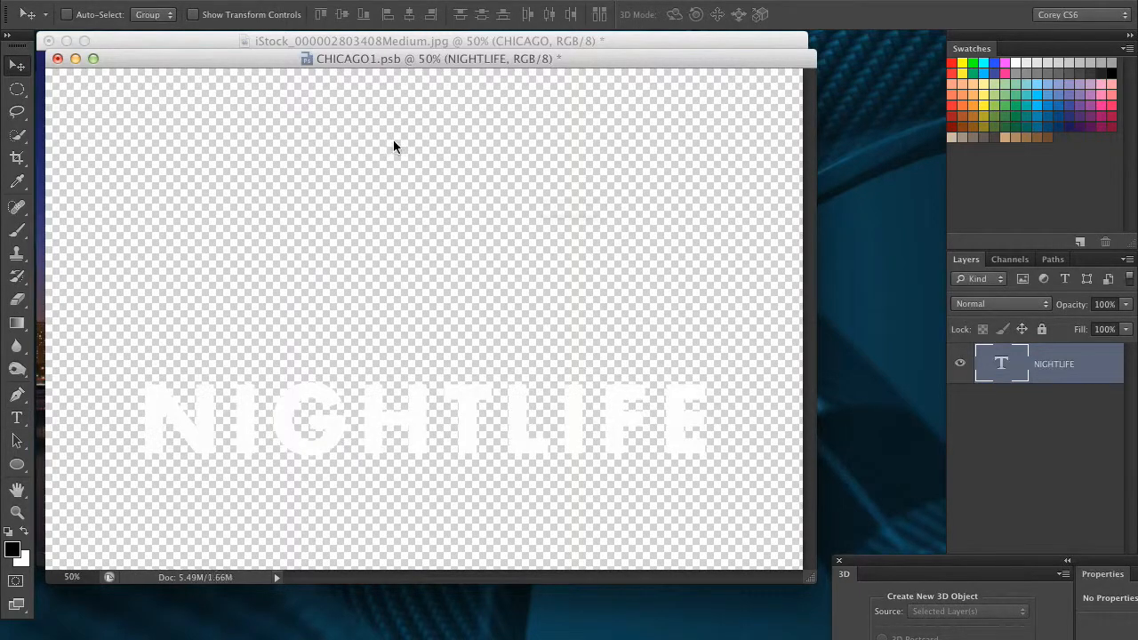
Close the text source document with its changes saved, and render the updated NIGHTLIFE lettering in the skyline image
{"action": "key", "text": "super+w"}
{"action": "left_click", "coordinate": [703, 250]}
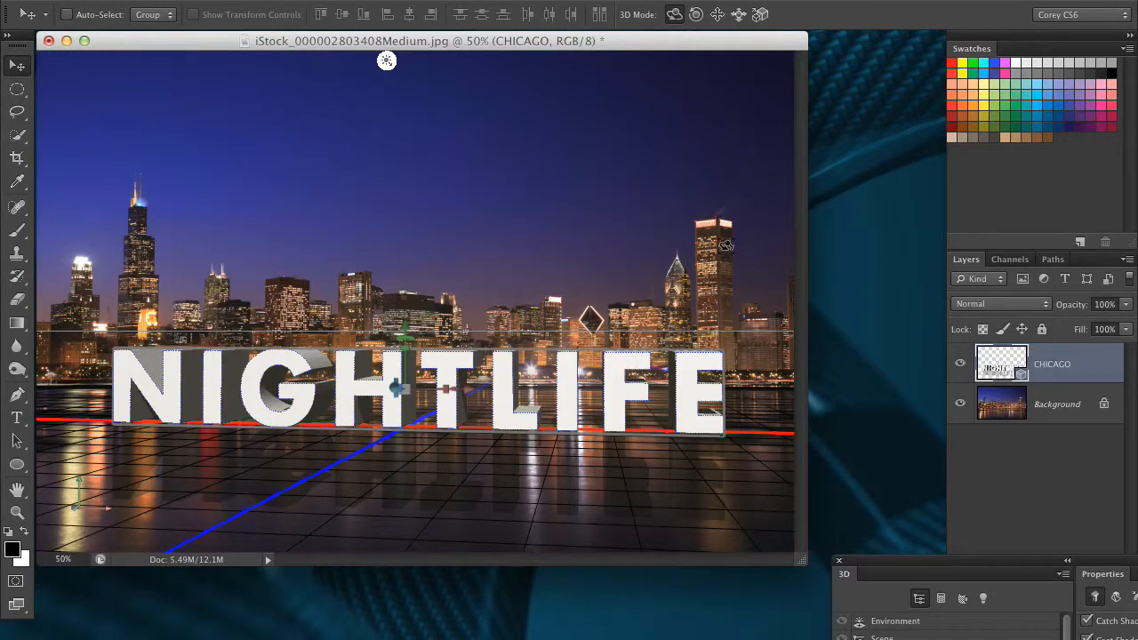
{"action": "key", "text": "super+alt+shift+r"}
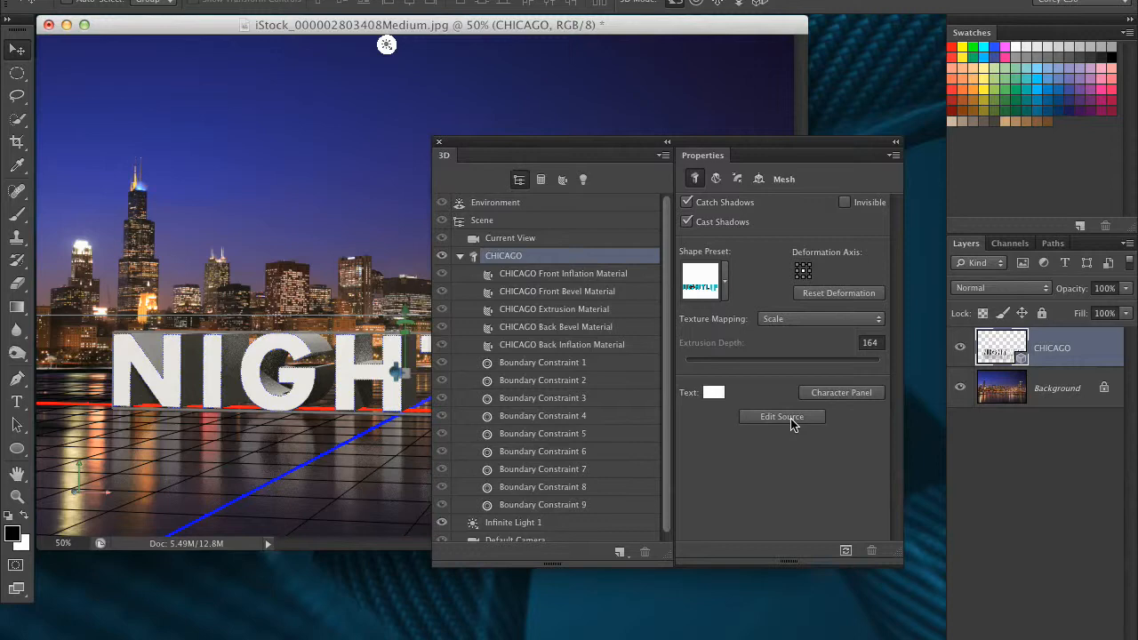
Change the 3D text color from white to a golden orange
{"action": "left_click", "coordinate": [725, 400]}
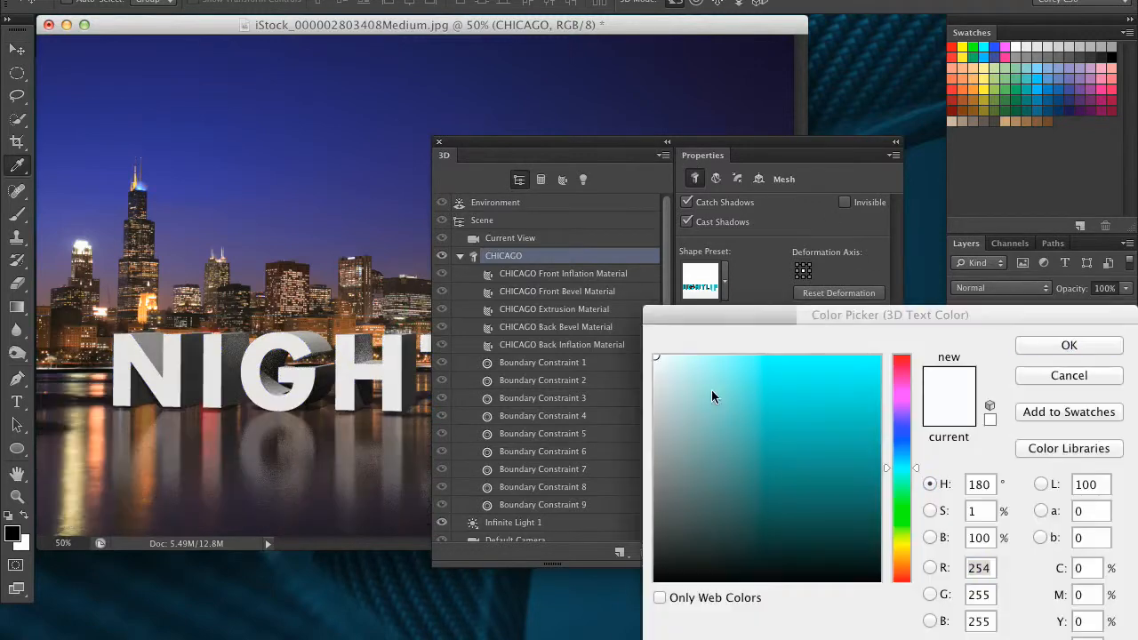
{"action": "left_click", "coordinate": [900, 546]}
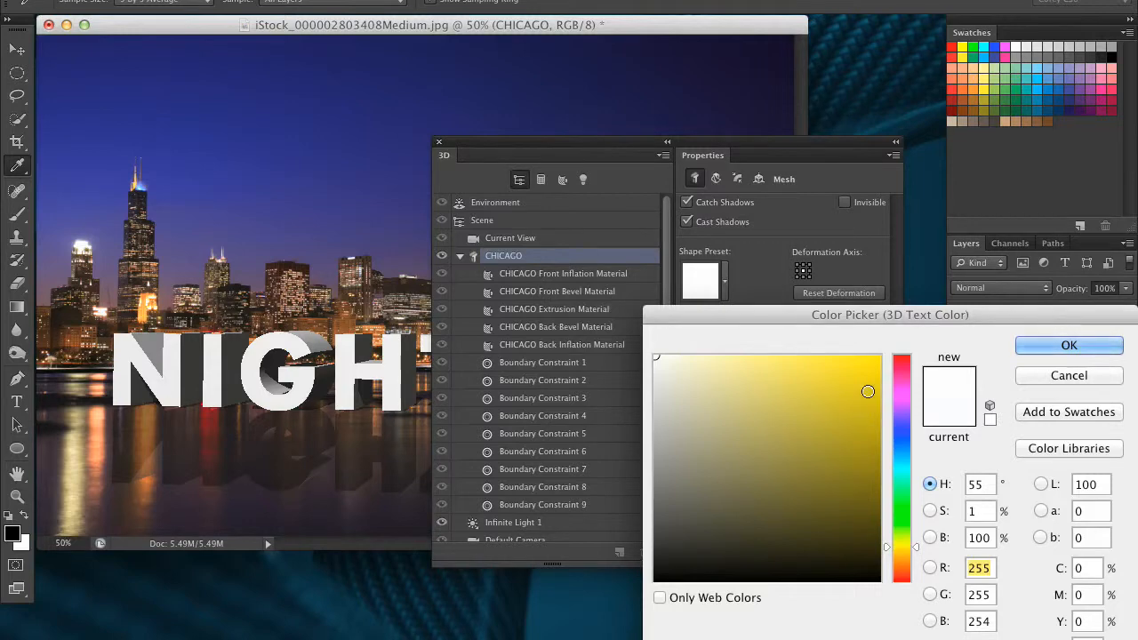
{"action": "left_click", "coordinate": [869, 366]}
{"action": "left_click_drag", "start_coordinate": [899, 547], "coordinate": [899, 554]}
{"action": "mouse_move", "coordinate": [860, 388]}
{"action": "left_mouse_down"}
{"action": "mouse_move", "coordinate": [872, 357]}
{"action": "mouse_move", "coordinate": [880, 386]}
{"action": "left_mouse_up"}
{"action": "left_click", "coordinate": [1034, 348]}
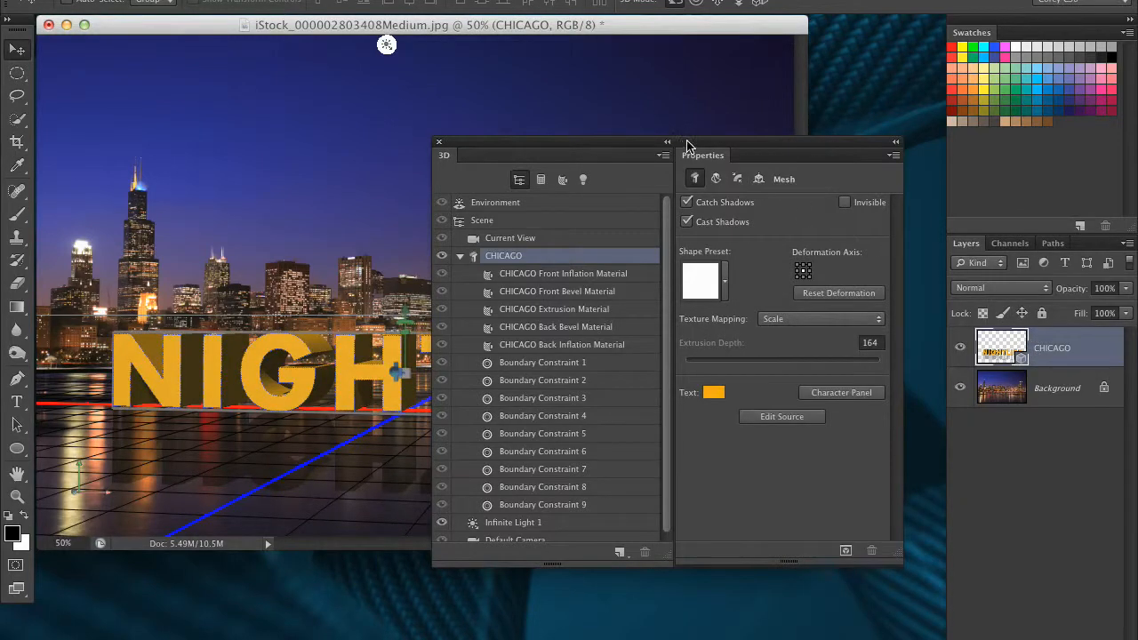
Try the fonts Adobe Garamond and Geneva on the 3D NIGHTLIFE text
{"action": "left_click_drag", "start_coordinate": [686, 145], "coordinate": [768, 156]}
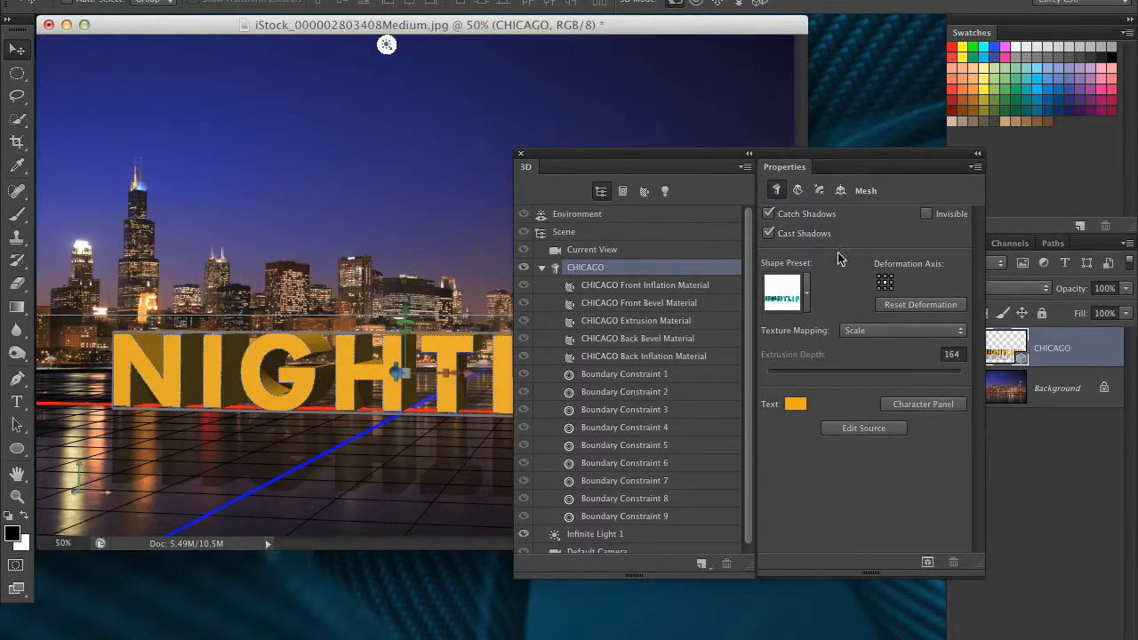
{"action": "mouse_move", "coordinate": [681, 160]}
{"action": "left_mouse_down"}
{"action": "mouse_move", "coordinate": [787, 183]}
{"action": "mouse_move", "coordinate": [694, 156]}
{"action": "left_mouse_up"}
{"action": "left_click", "coordinate": [950, 400]}
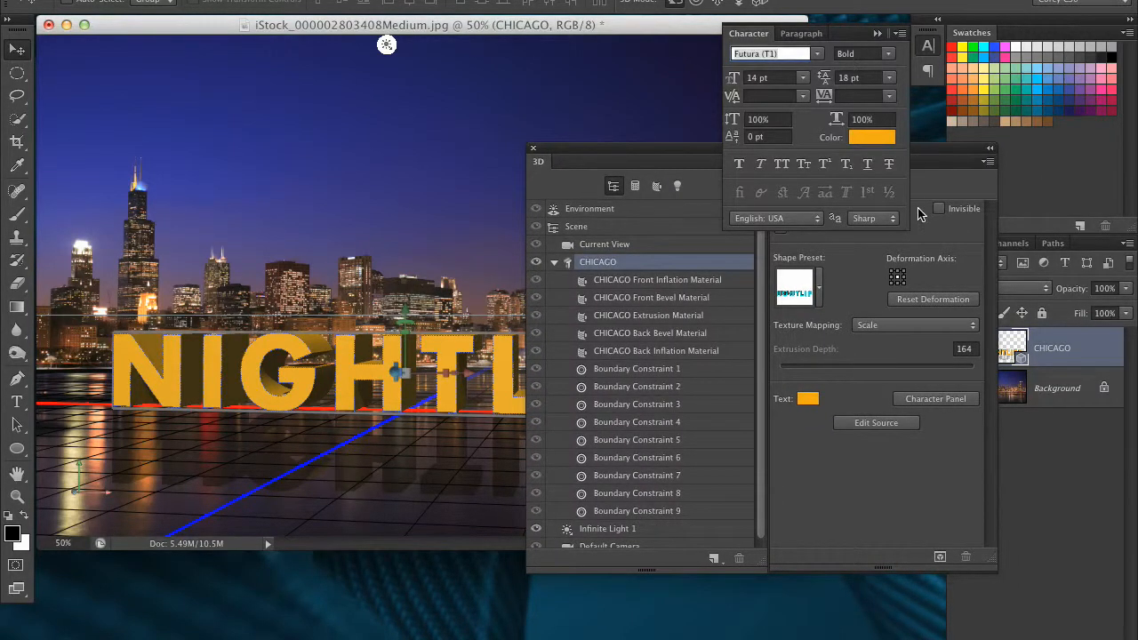
{"action": "left_click", "coordinate": [816, 53]}
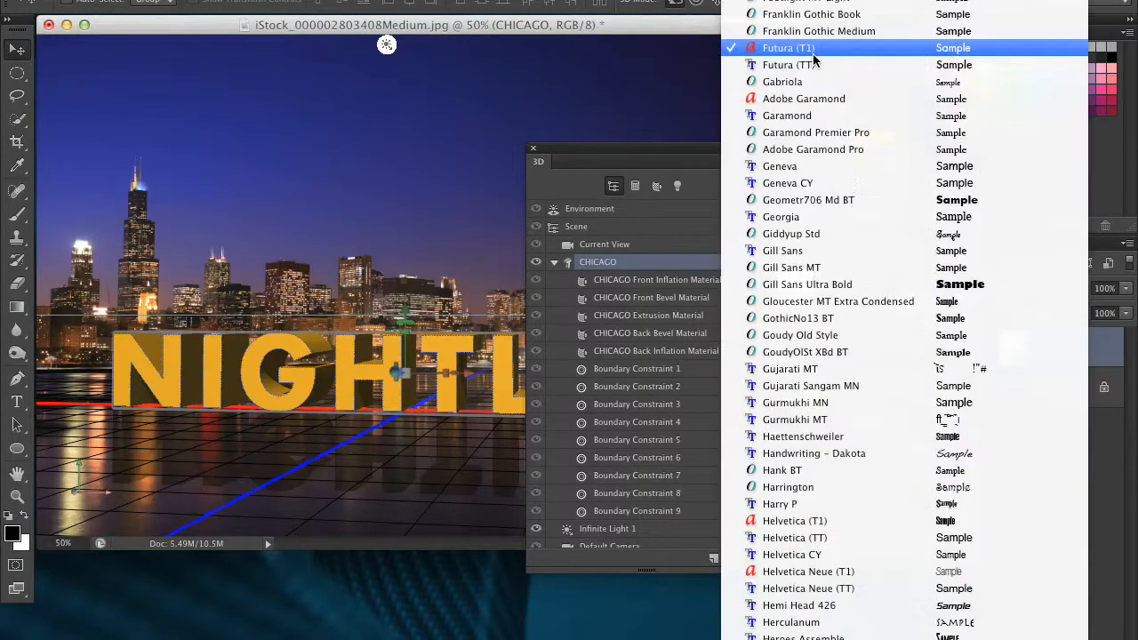
{"action": "left_click", "coordinate": [823, 99]}
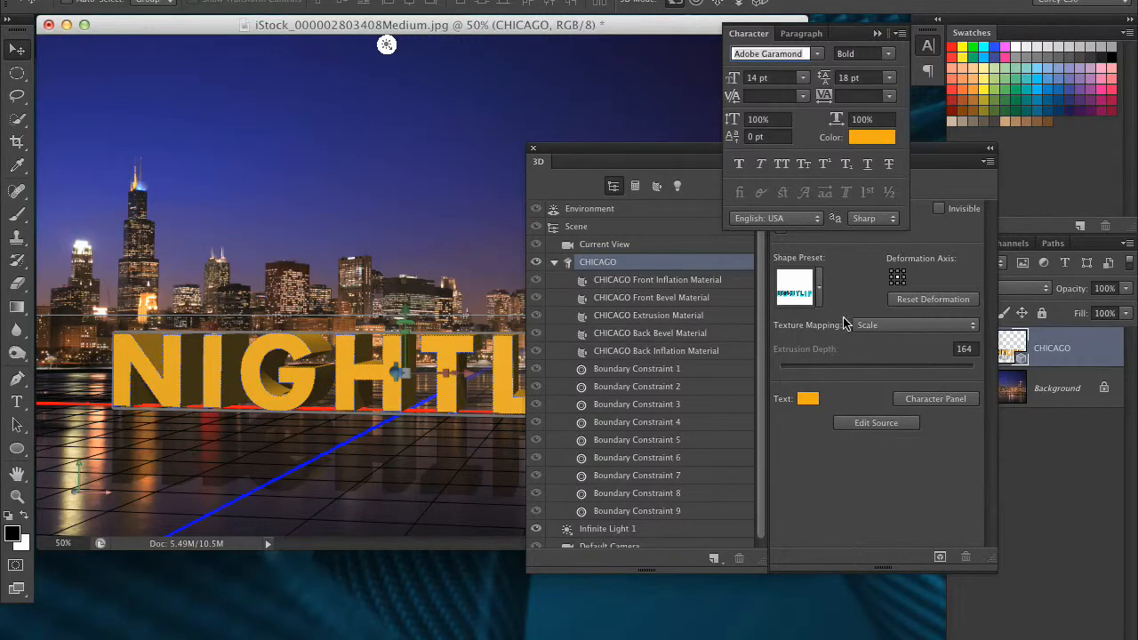
{"action": "left_click_drag", "start_coordinate": [626, 153], "coordinate": [749, 264]}
{"action": "left_click", "coordinate": [816, 54]}
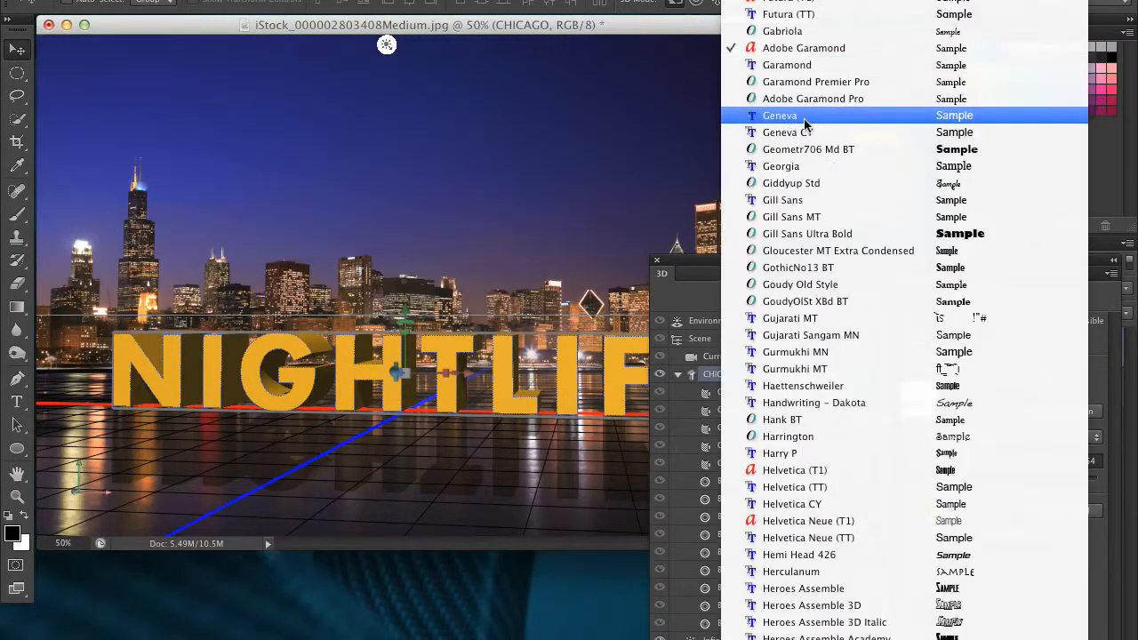
{"action": "left_click", "coordinate": [804, 116]}
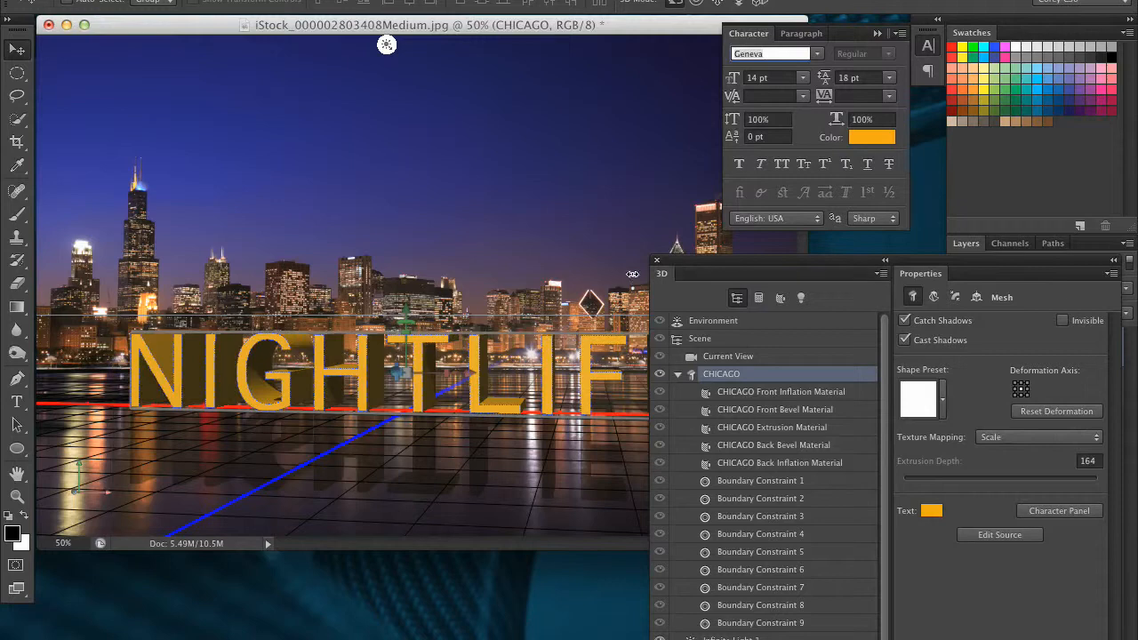
Set the font of the 3D NIGHTLIFE text to Gill Sans Ultra Bold
{"action": "left_click", "coordinate": [818, 55]}
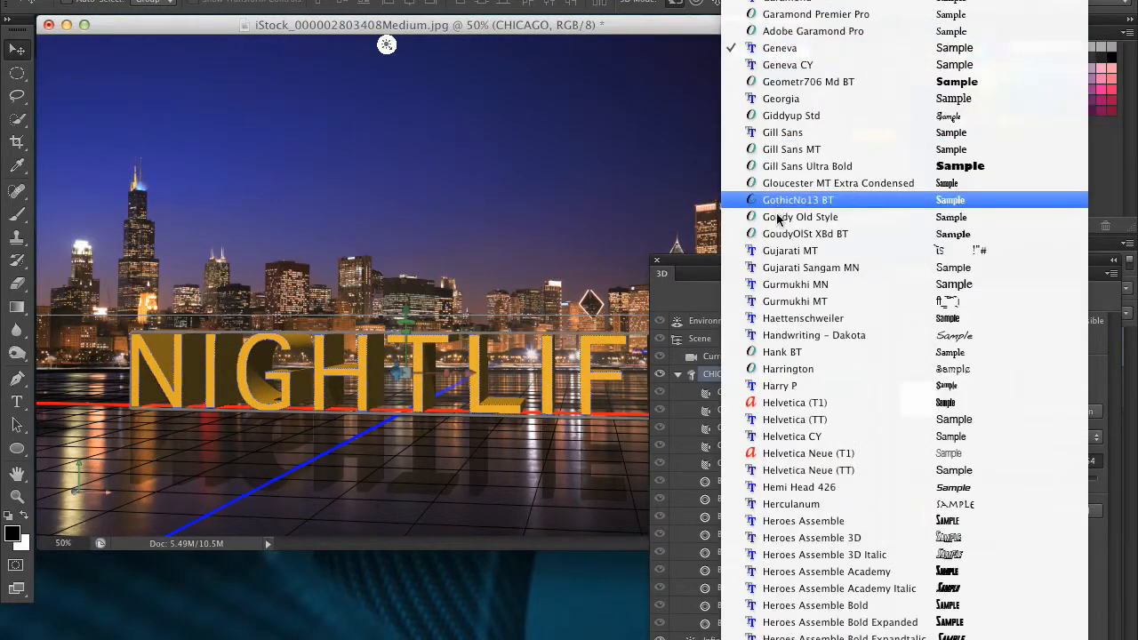
{"action": "left_click", "coordinate": [800, 166]}
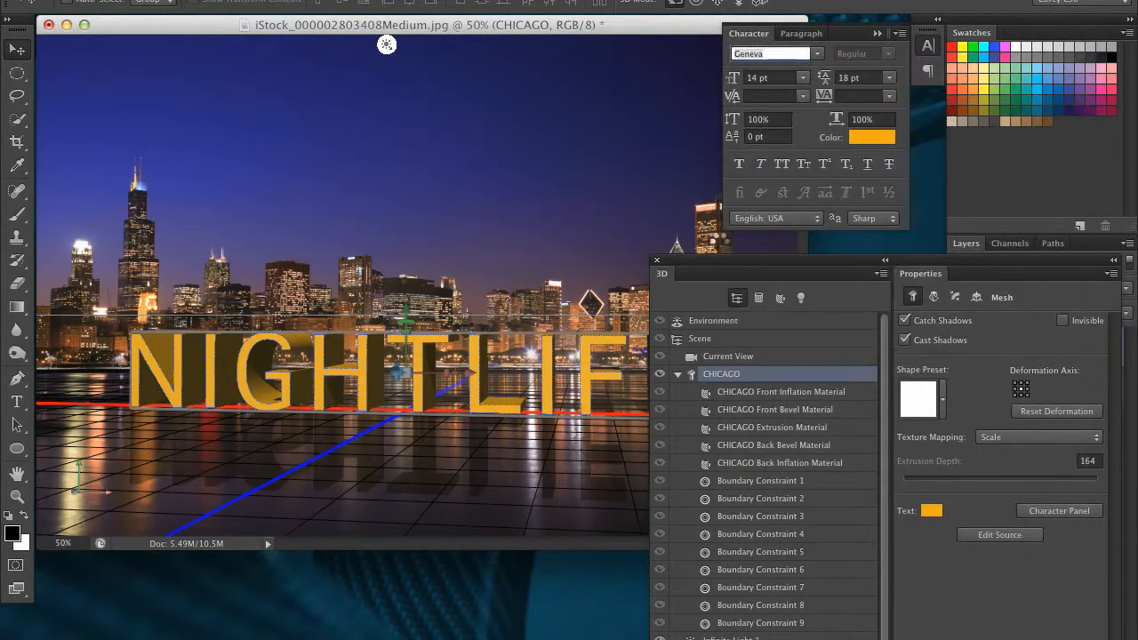
{"action": "left_click_drag", "start_coordinate": [710, 272], "coordinate": [590, 382]}
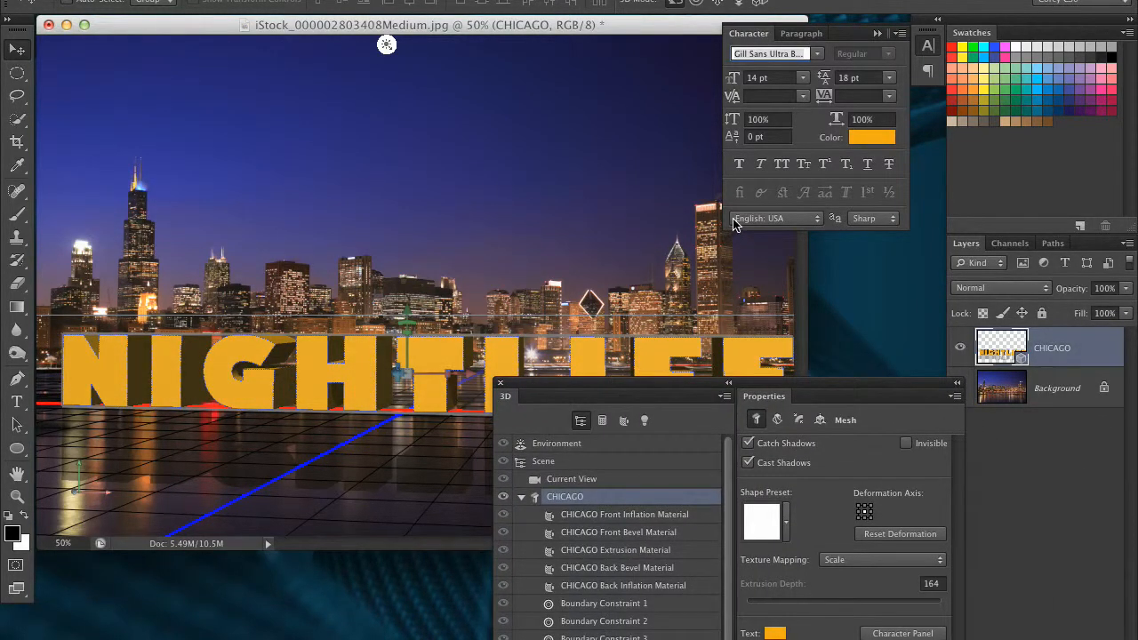
{"action": "left_click_drag", "start_coordinate": [712, 384], "coordinate": [612, 350]}
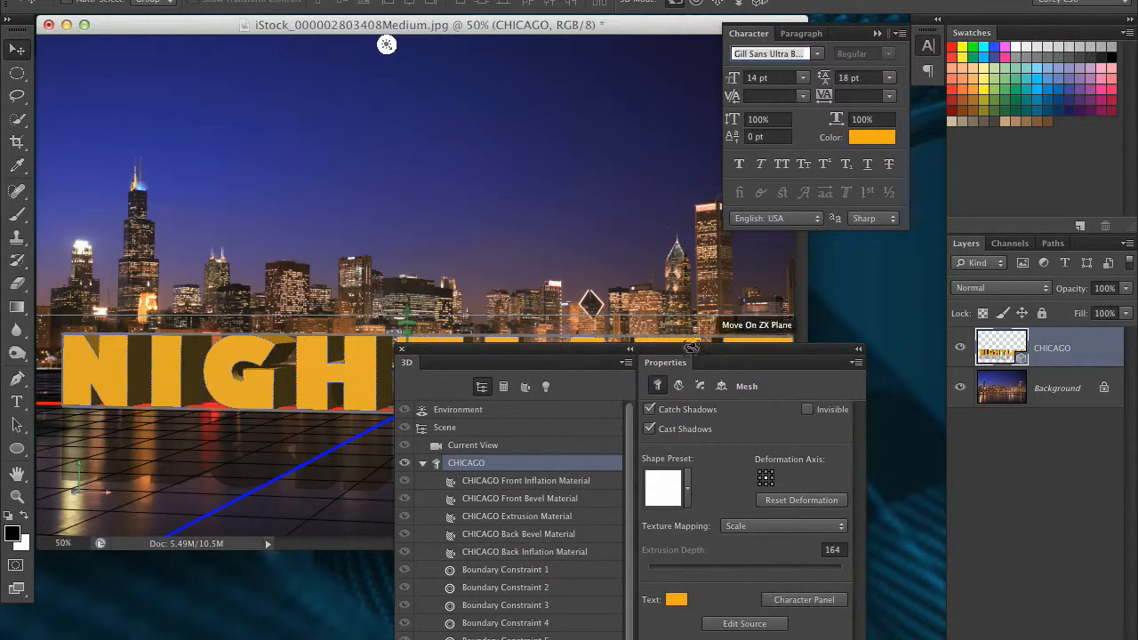
Deform the 3D text mesh with an extrusion depth of 1151, a twist of 50° and a taper of 225%
{"action": "left_click_drag", "start_coordinate": [617, 364], "coordinate": [889, 173]}
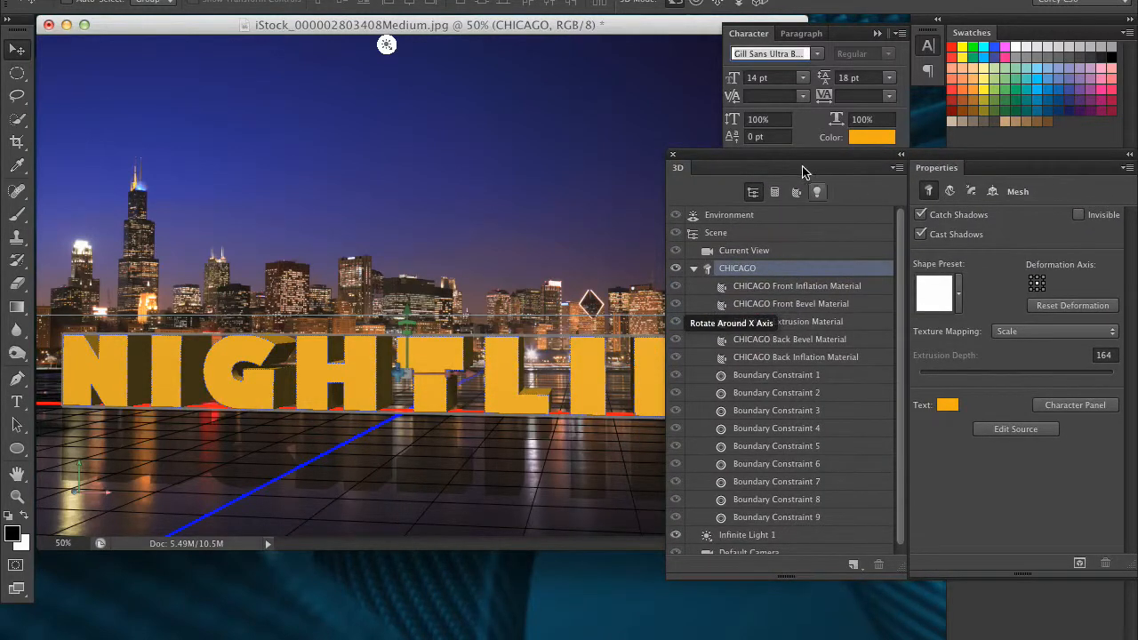
{"action": "left_click_drag", "start_coordinate": [795, 160], "coordinate": [729, 184]}
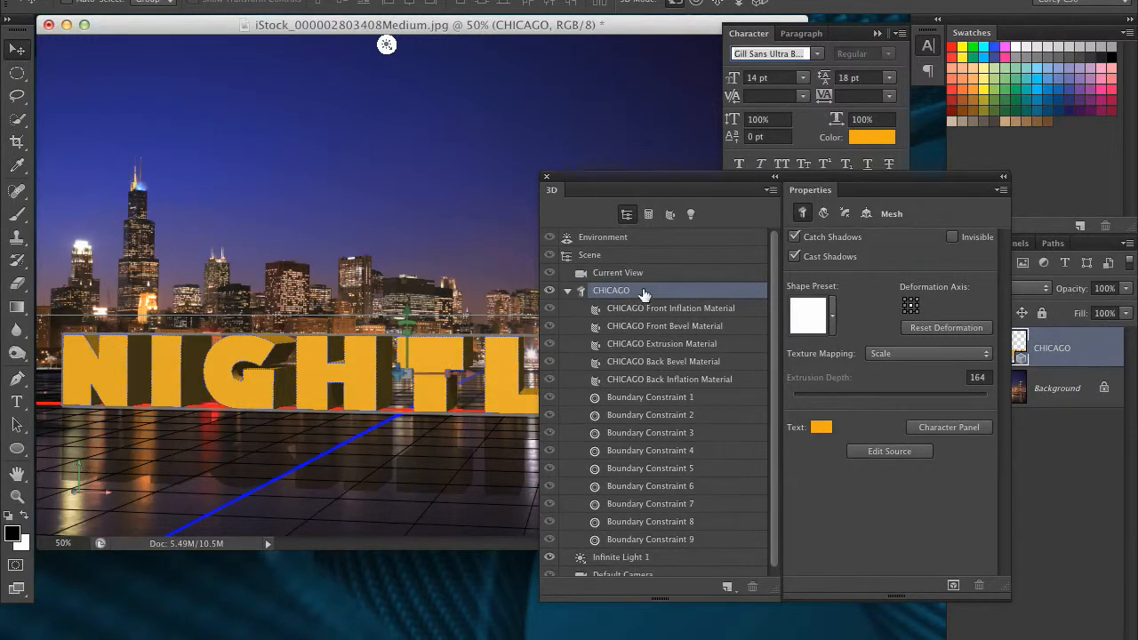
{"action": "left_click", "coordinate": [823, 213]}
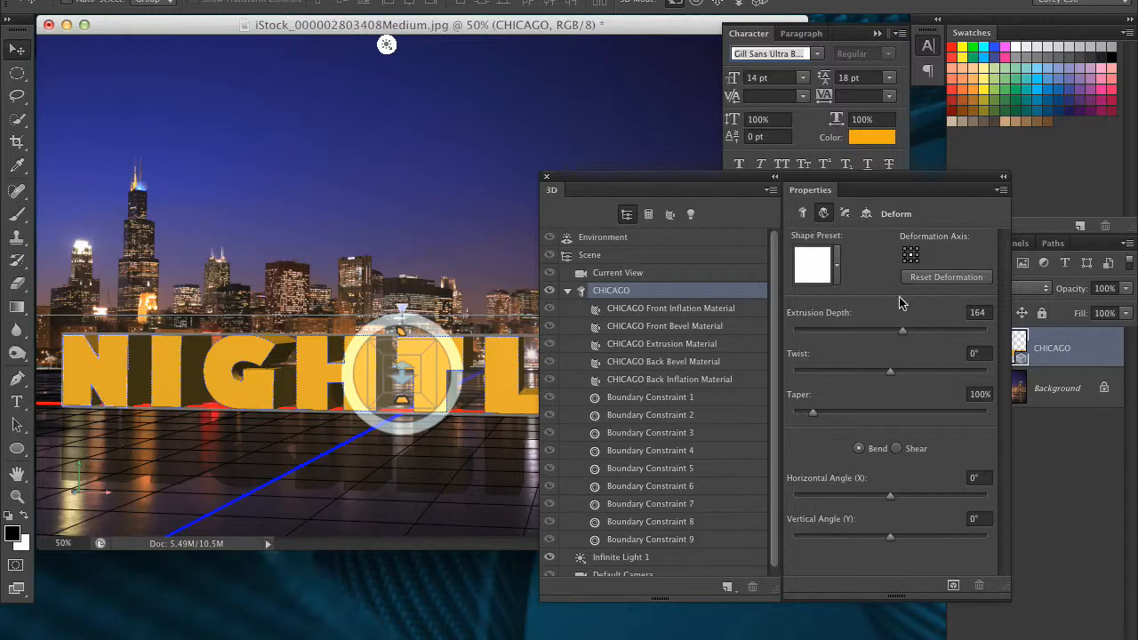
{"action": "mouse_move", "coordinate": [891, 376]}
{"action": "left_mouse_down"}
{"action": "mouse_move", "coordinate": [881, 374]}
{"action": "mouse_move", "coordinate": [893, 371]}
{"action": "left_mouse_up"}
{"action": "left_click_drag", "start_coordinate": [903, 331], "coordinate": [949, 332]}
{"action": "left_click_drag", "start_coordinate": [813, 416], "coordinate": [836, 414]}
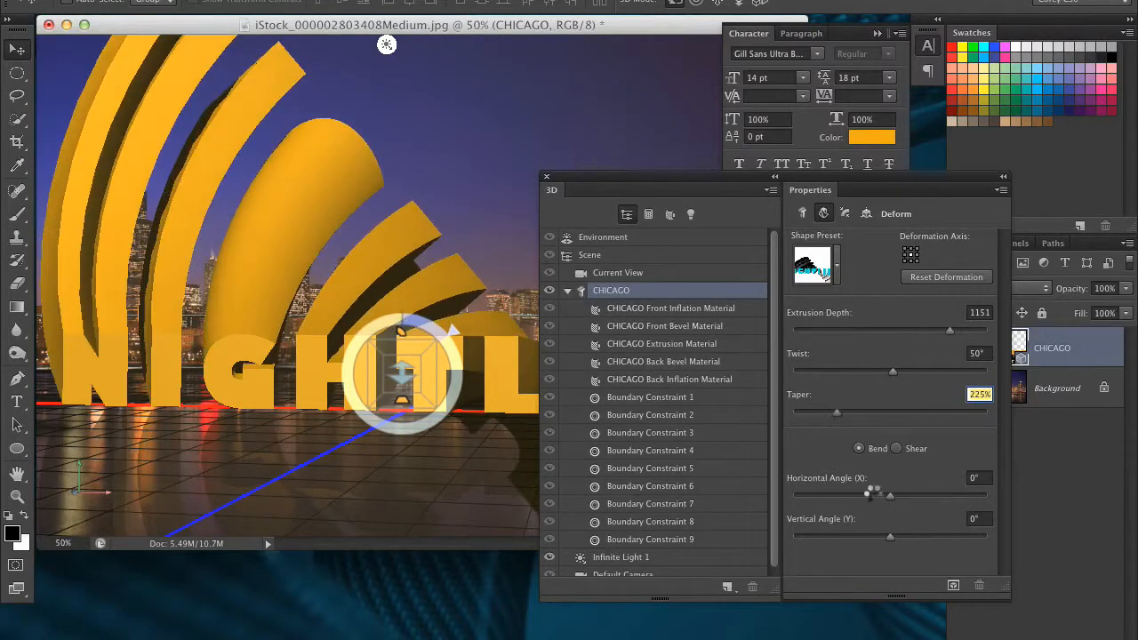
Bend the text extrusion to a horizontal angle of -26° and return to the general mesh settings
{"action": "mouse_move", "coordinate": [883, 498]}
{"action": "left_mouse_down"}
{"action": "mouse_move", "coordinate": [856, 498]}
{"action": "mouse_move", "coordinate": [869, 494]}
{"action": "left_mouse_up"}
{"action": "left_click_drag", "start_coordinate": [860, 495], "coordinate": [881, 494]}
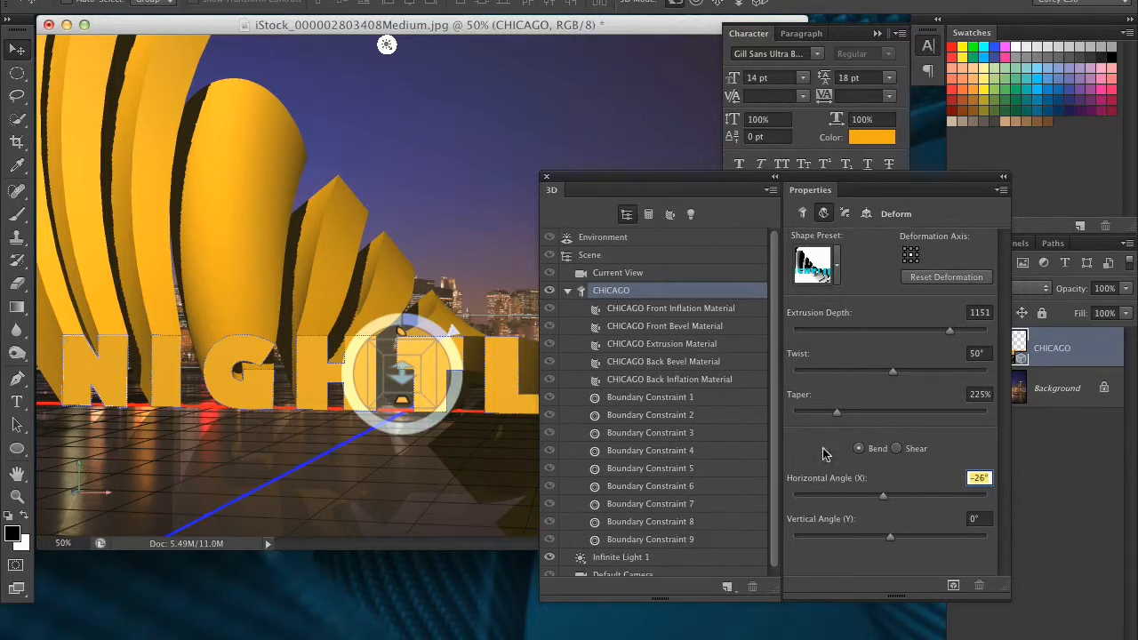
{"action": "left_click", "coordinate": [802, 213]}
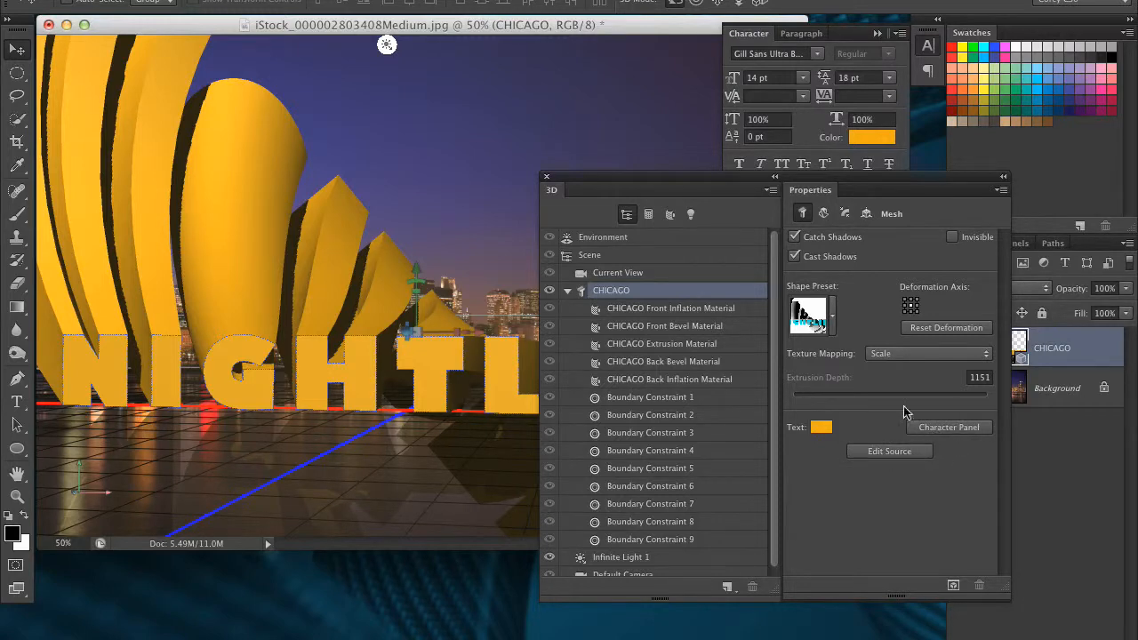
{"action": "left_click_drag", "start_coordinate": [742, 181], "coordinate": [826, 261]}
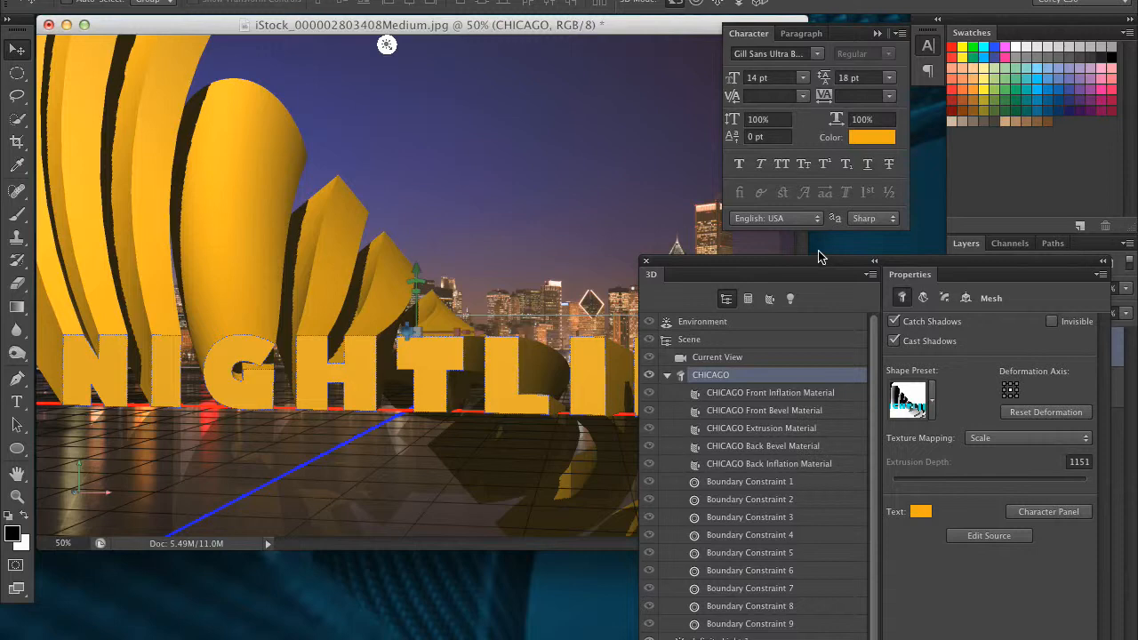
{"action": "left_click_drag", "start_coordinate": [808, 261], "coordinate": [589, 79]}
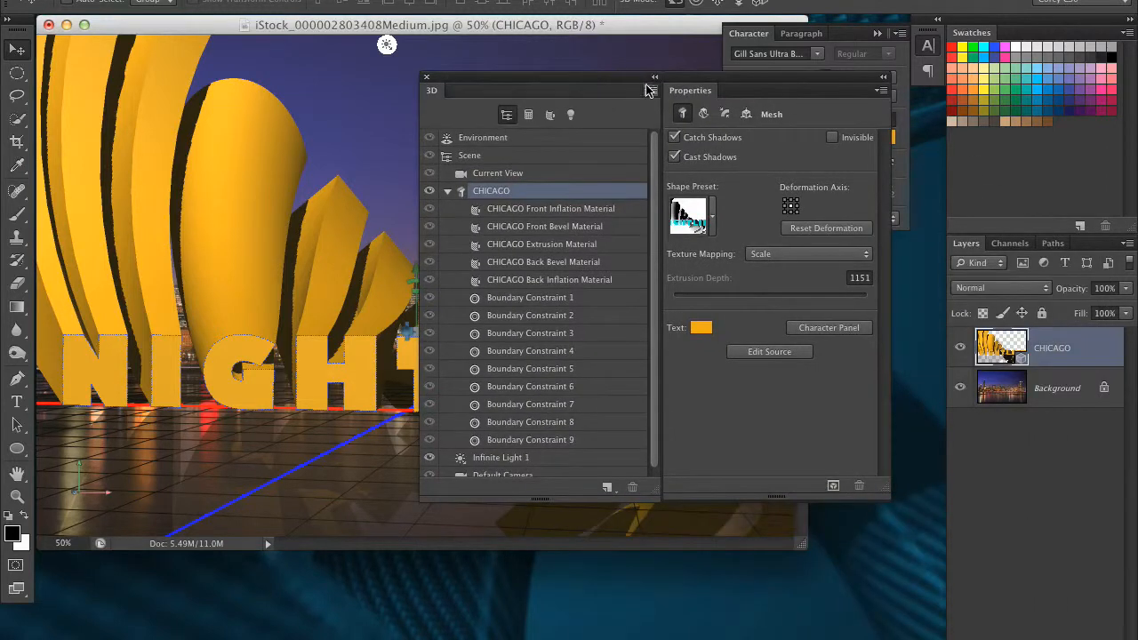